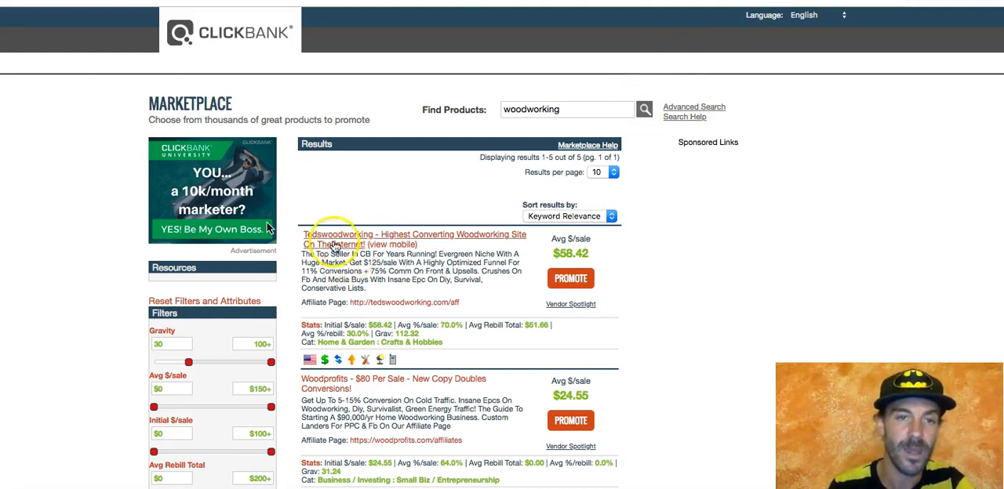
# Step: Open the Tedswoodworking sales page from the ClickBank woodworking results and dismiss its exit pop-up
pyautogui.click(336, 238)
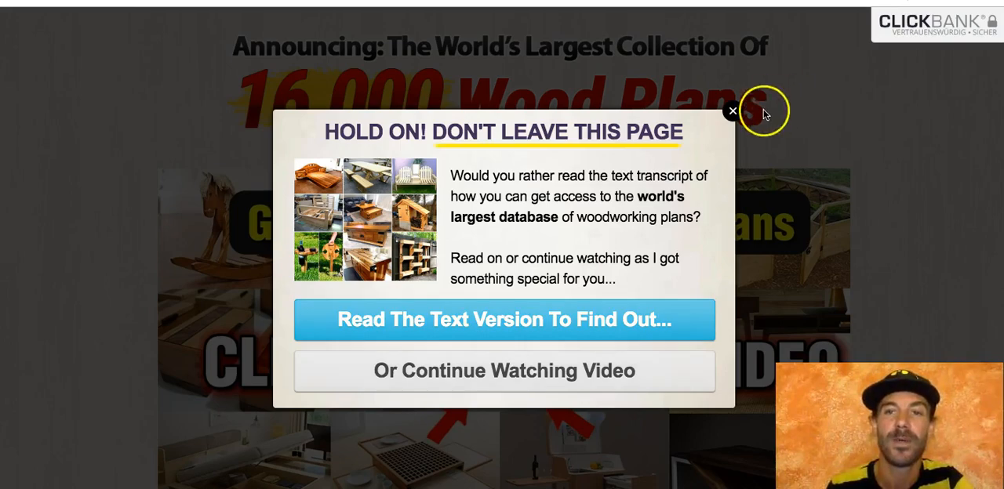
pyautogui.click(733, 112)
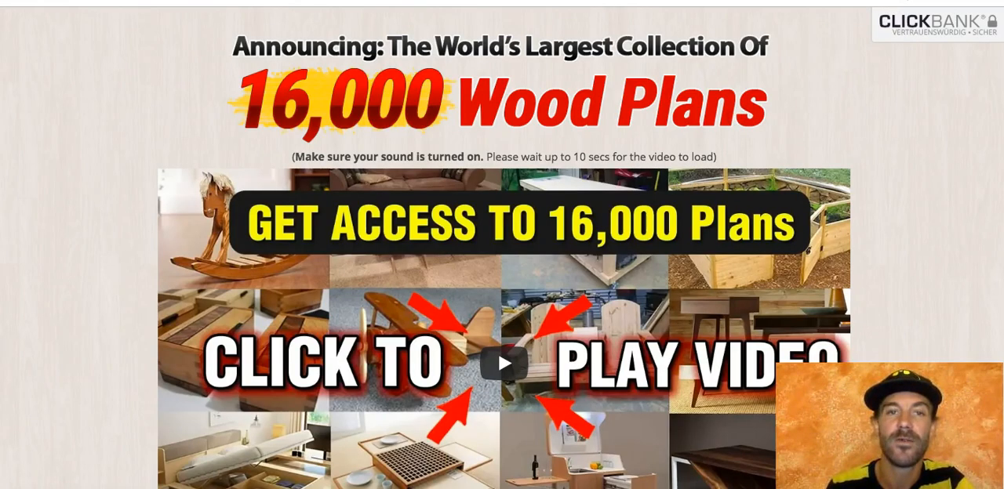
# Step: Go to the GoDaddy website and search for the domain 16000woodplans.com
pyautogui.write('go')
pyautogui.press('Return')
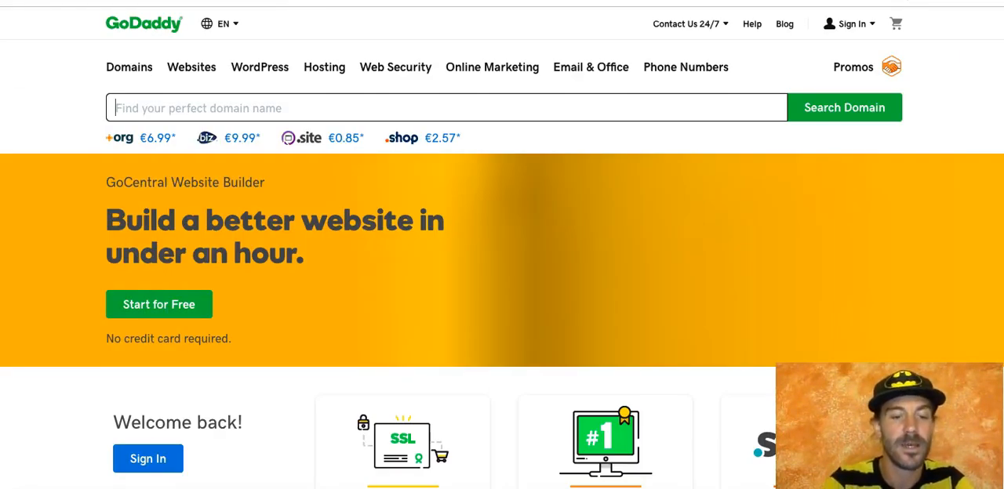
pyautogui.write('16')
pyautogui.press('Down')
pyautogui.press('Return')
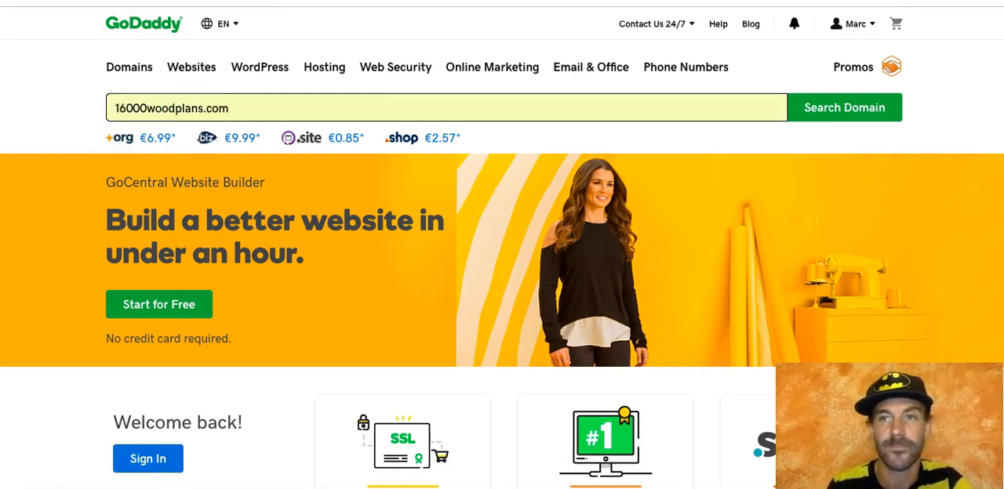
pyautogui.click(834, 107)
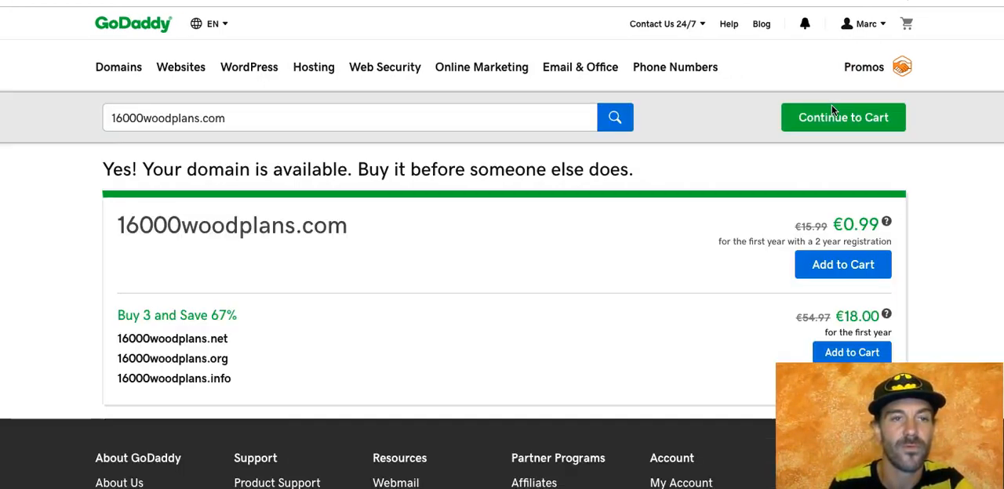
# Step: Add 16000woodplans.com to the cart and continue to checkout, declining privacy protection and the matching email address
pyautogui.click(832, 264)
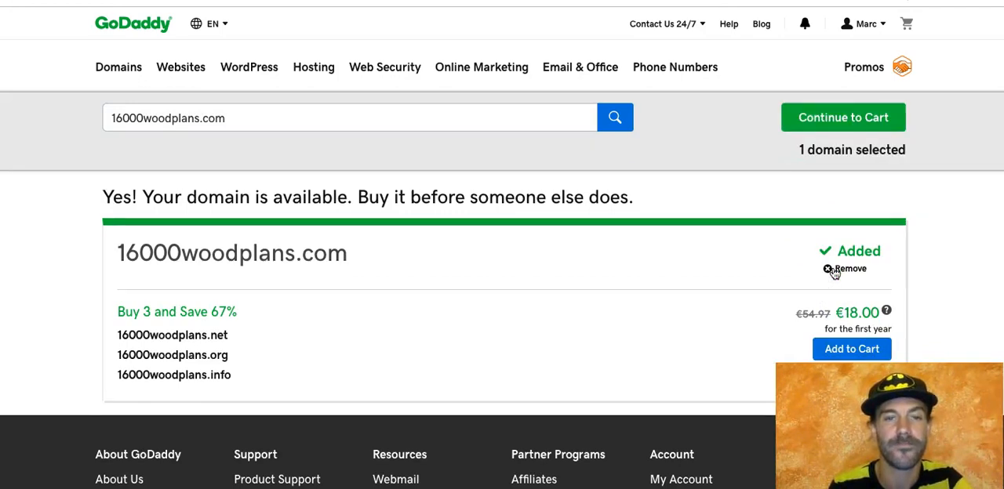
pyautogui.click(840, 124)
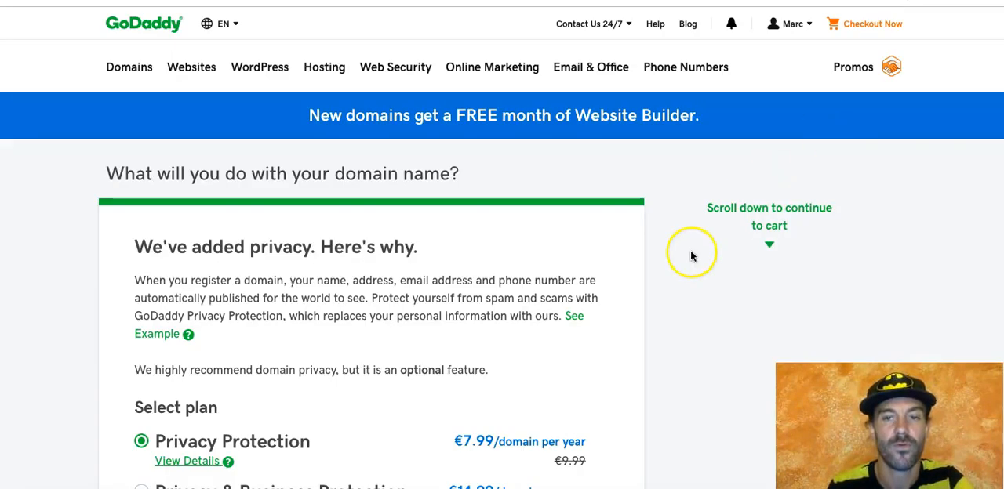
pyautogui.scroll(-3, 693, 255)
pyautogui.click(142, 316)
pyautogui.scroll(-4, 316, 333)
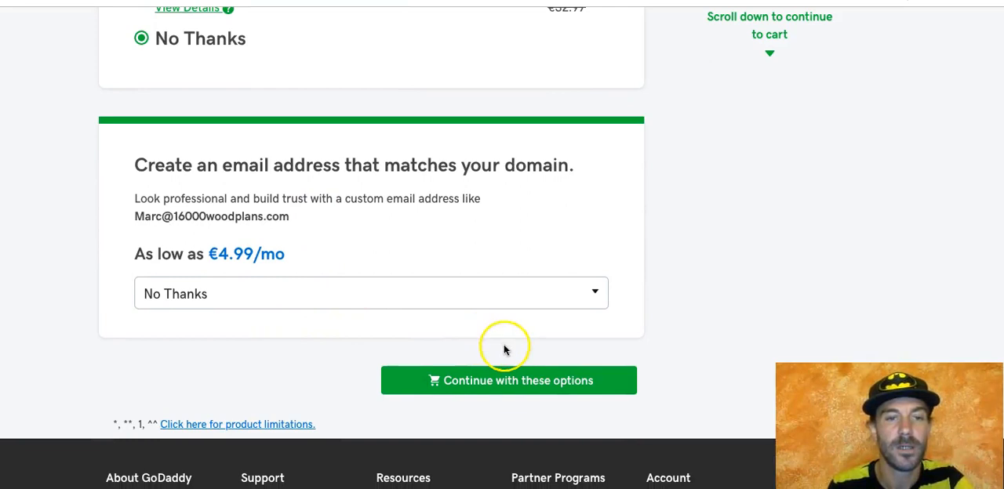
pyautogui.click(485, 381)
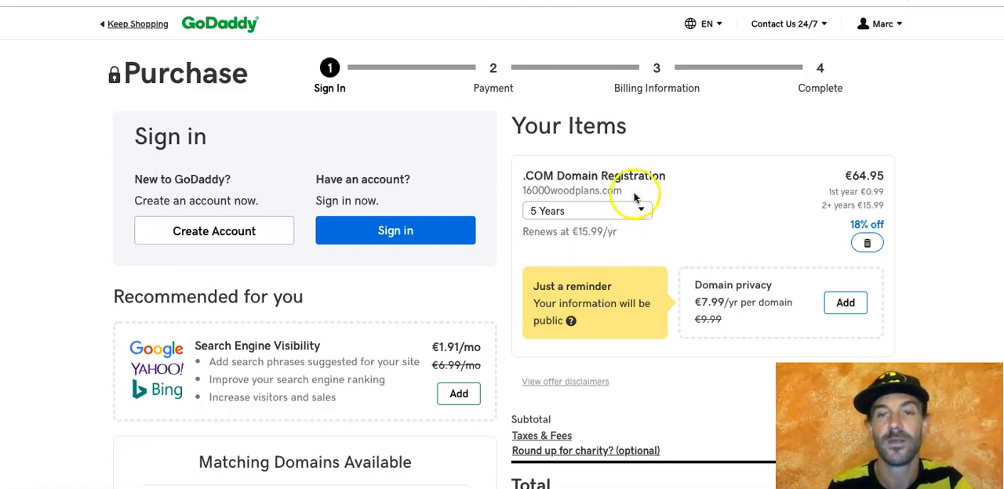
# Step: Set the domain registration term to 1 Year and review the cart and its total
pyautogui.click(621, 213)
pyautogui.click(578, 245)
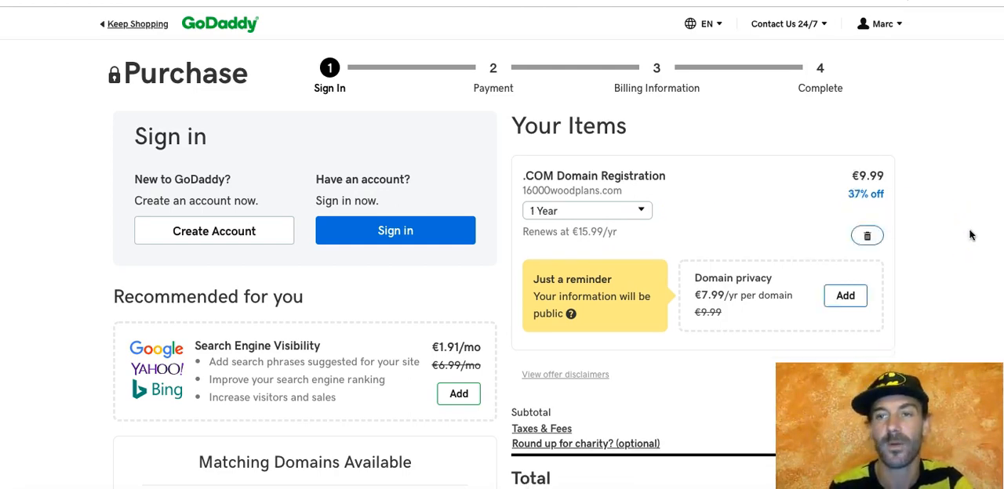
pyautogui.scroll(-5, 970, 233)
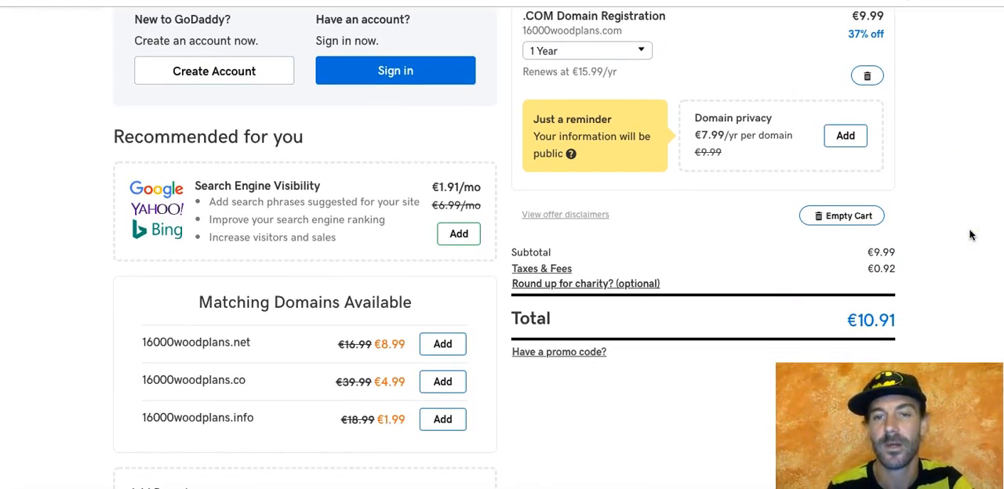
pyautogui.scroll(-3, 969, 234)
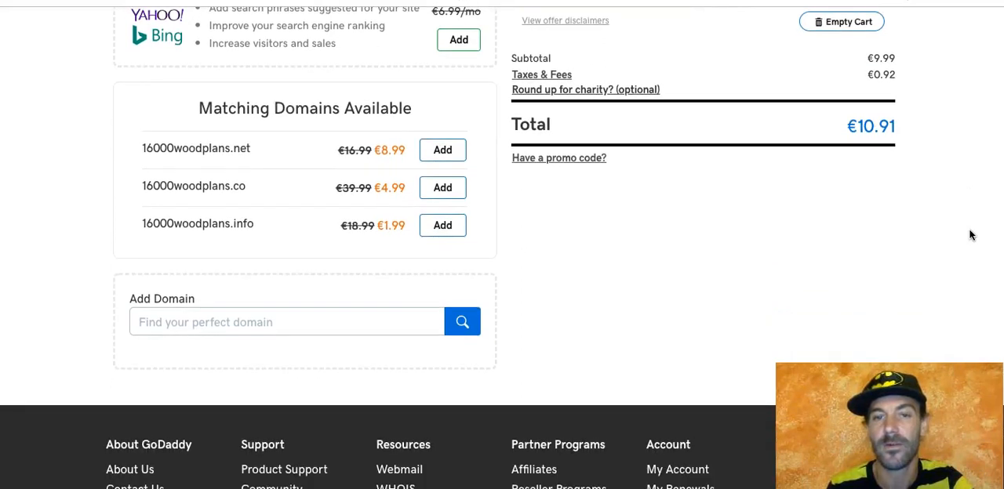
pyautogui.scroll(5, 970, 233)
pyautogui.scroll(3, 969, 233)
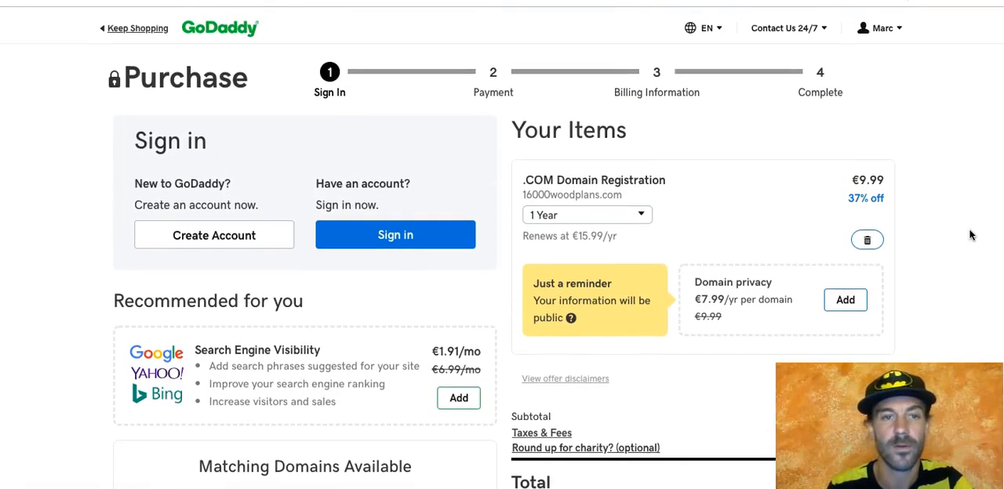
# Step: Sign in to the existing GoDaddy account from the checkout by entering the account password
pyautogui.click(409, 233)
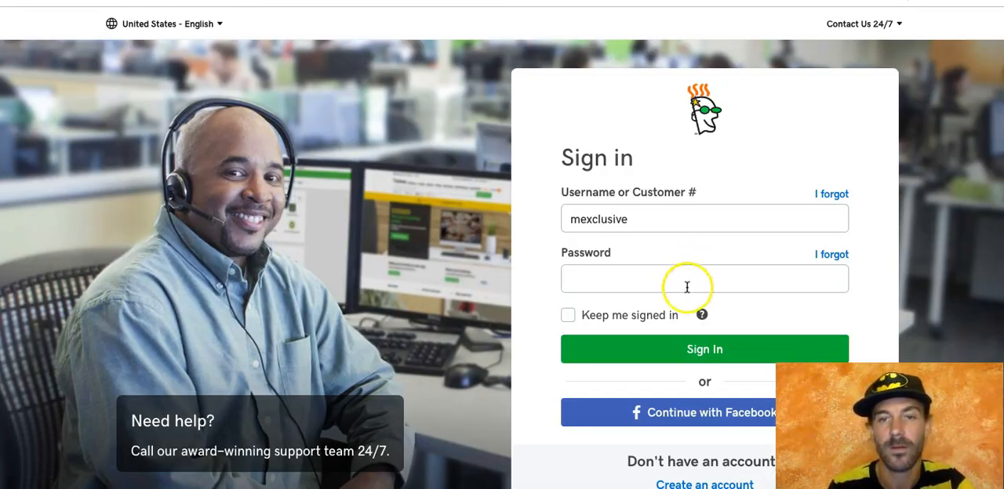
pyautogui.click(650, 284)
pyautogui.write('•')
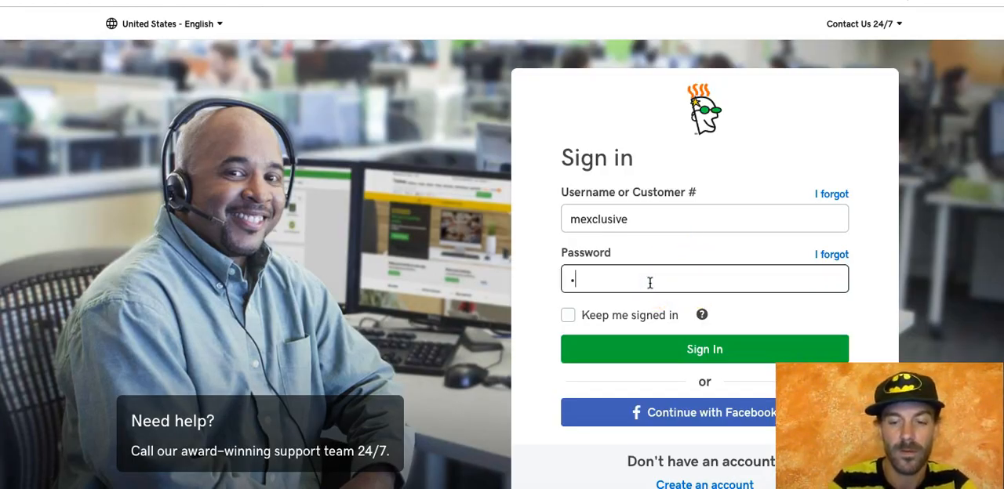
pyautogui.write('•••••••')
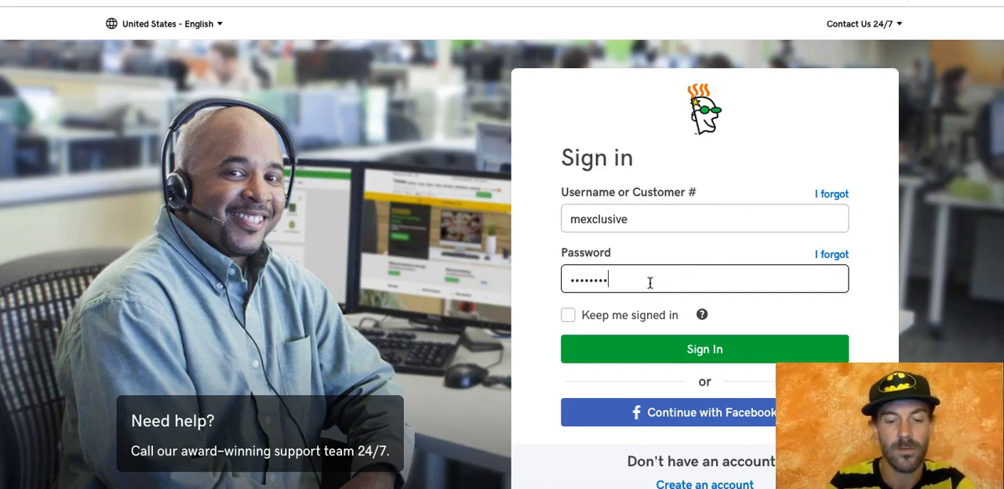
pyautogui.write('•')
pyautogui.press('Return')
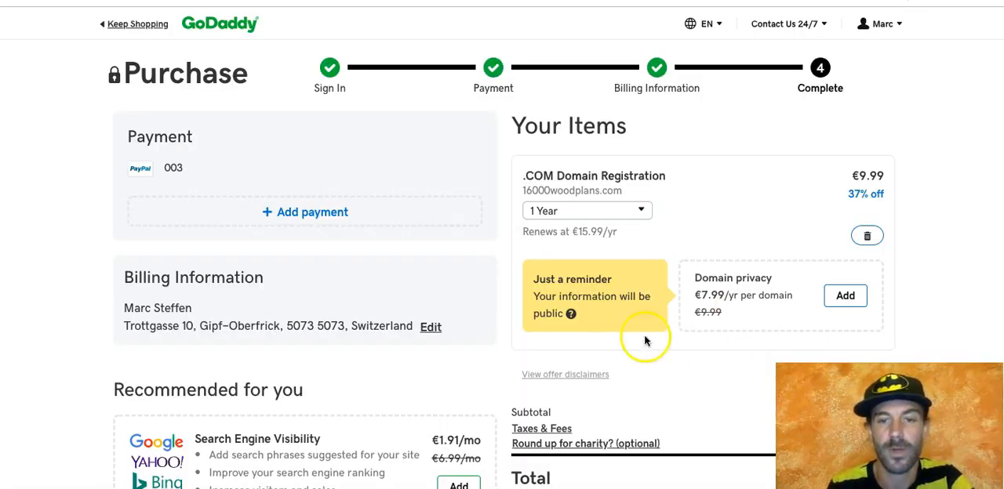
# Step: Place the order for the 16000woodplans.com domain and go to the domain management page
pyautogui.scroll(-3, 589, 342)
pyautogui.scroll(-1, 578, 342)
pyautogui.click(665, 281)
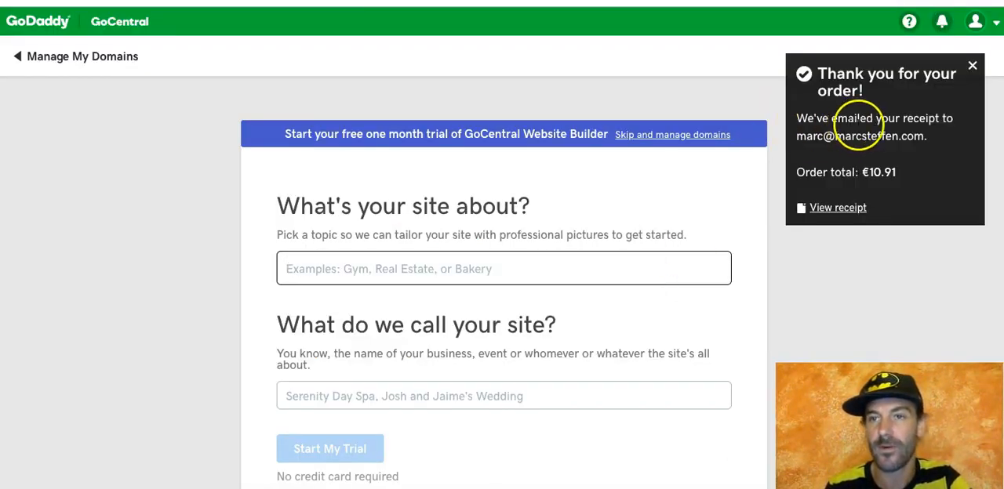
pyautogui.click(63, 60)
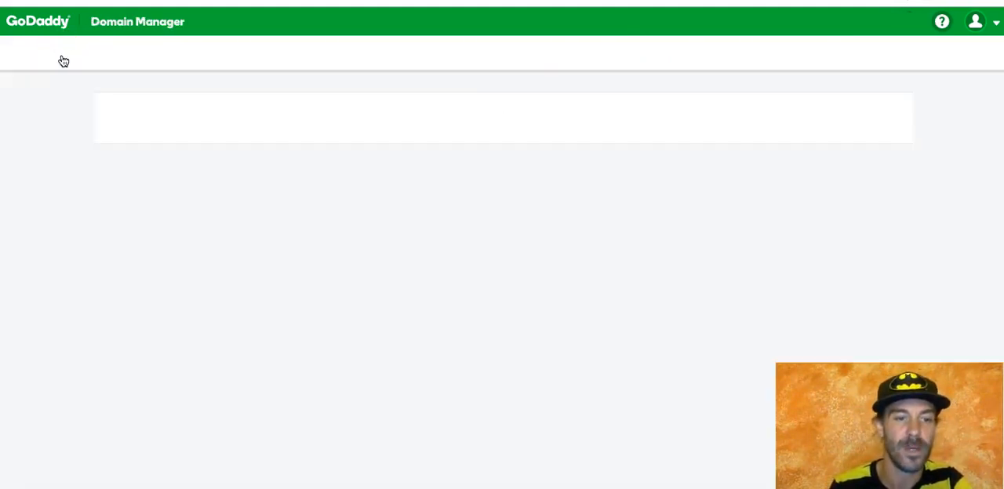
pyautogui.press('super+Tab')
pyautogui.press('super+Tab')
pyautogui.press('super+Tab')
pyautogui.press('super+Tab')
pyautogui.press('super+Tab')
pyautogui.press('super+Tab')
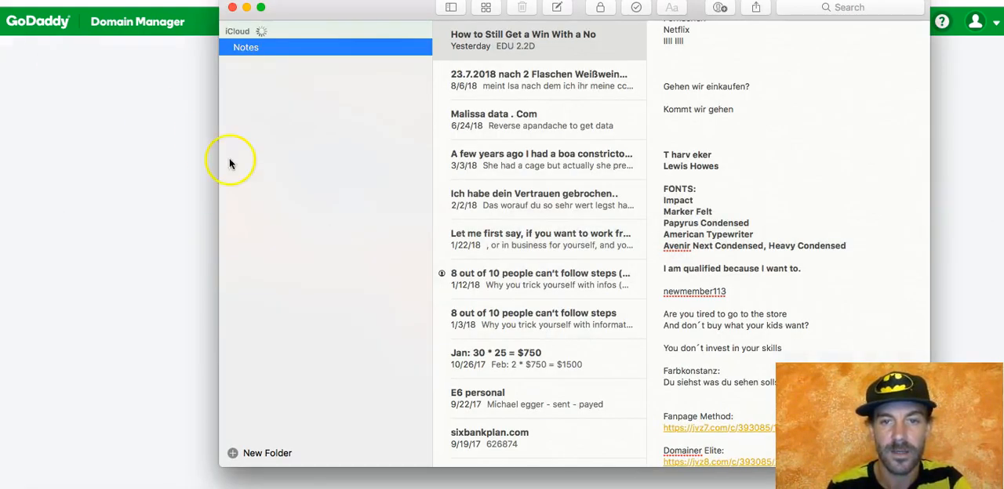
pyautogui.press('super+Tab')
pyautogui.press('super+Tab')
pyautogui.press('super+Tab')
pyautogui.press('super+Tab')
pyautogui.press('super+Tab')
pyautogui.press('super+Tab')
pyautogui.press('super+Tab')
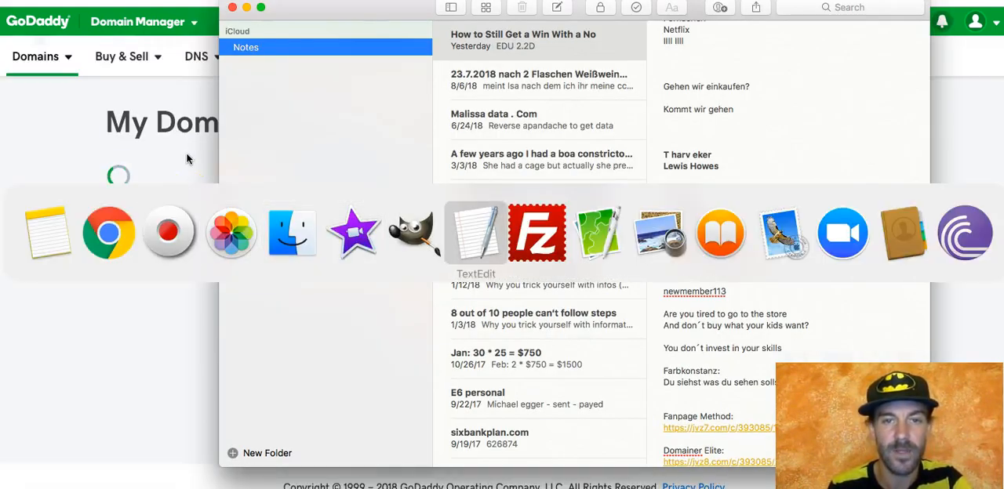
pyautogui.scroll(3, 385, 284)
pyautogui.scroll(15, 384, 284)
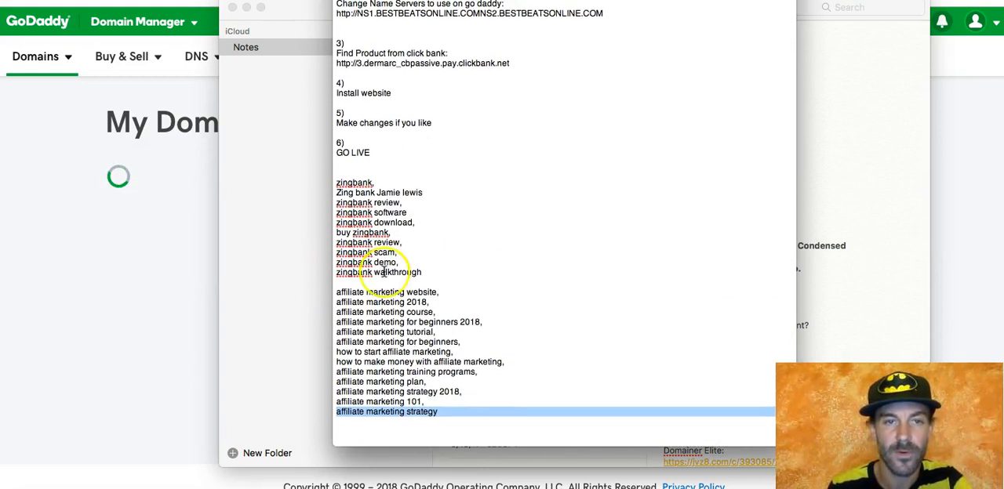
pyautogui.scroll(5, 429, 160)
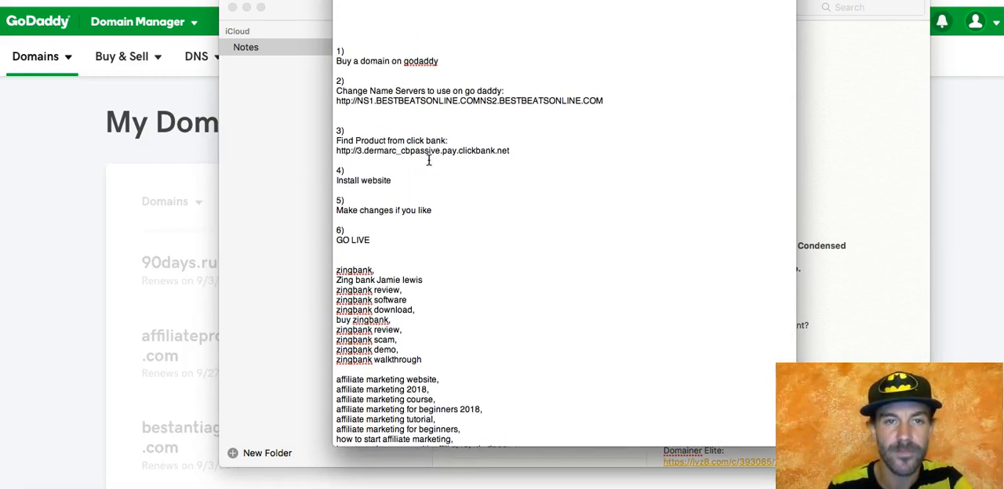
pyautogui.moveTo(480, 100); pyautogui.dragTo(336, 98)
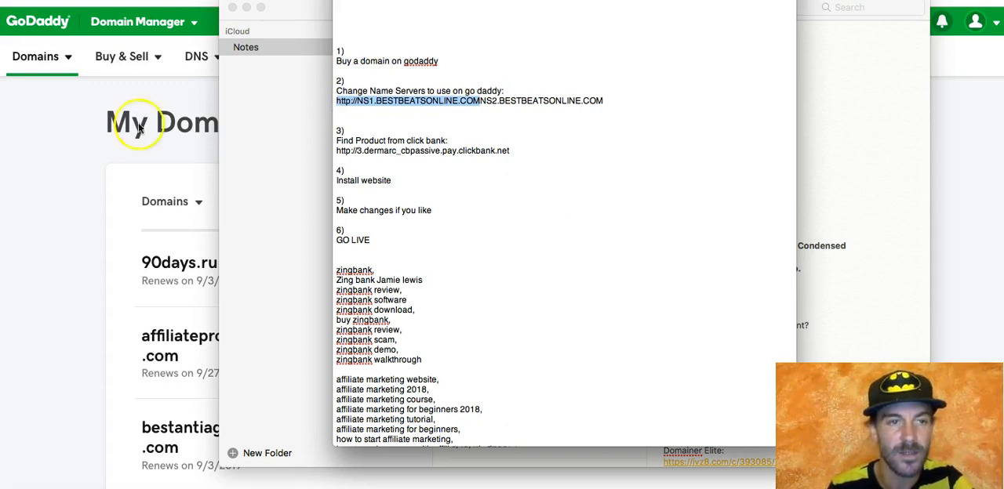
# Step: Return to GoDaddy's Domain Manager and search the My Domains list for 16000woodplans.com
pyautogui.click(36, 157)
pyautogui.scroll(-1, 84, 215)
pyautogui.scroll(1, 85, 215)
pyautogui.scroll(-1, 149, 227)
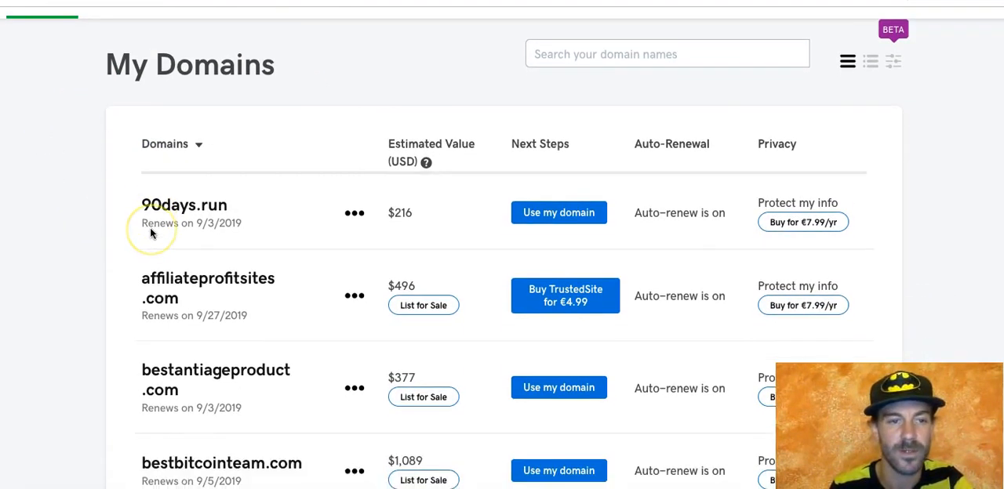
pyautogui.click(552, 64)
pyautogui.write('1')
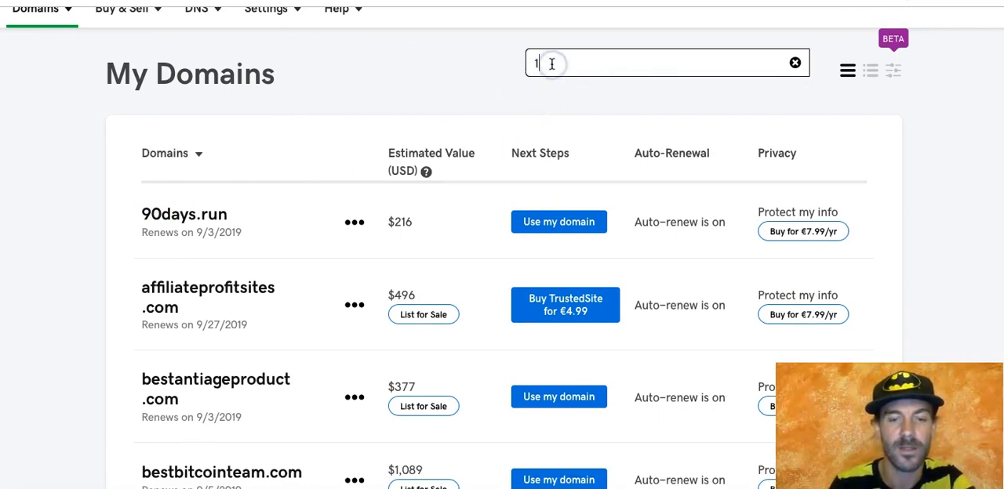
pyautogui.write('60')
pyautogui.press('Return')
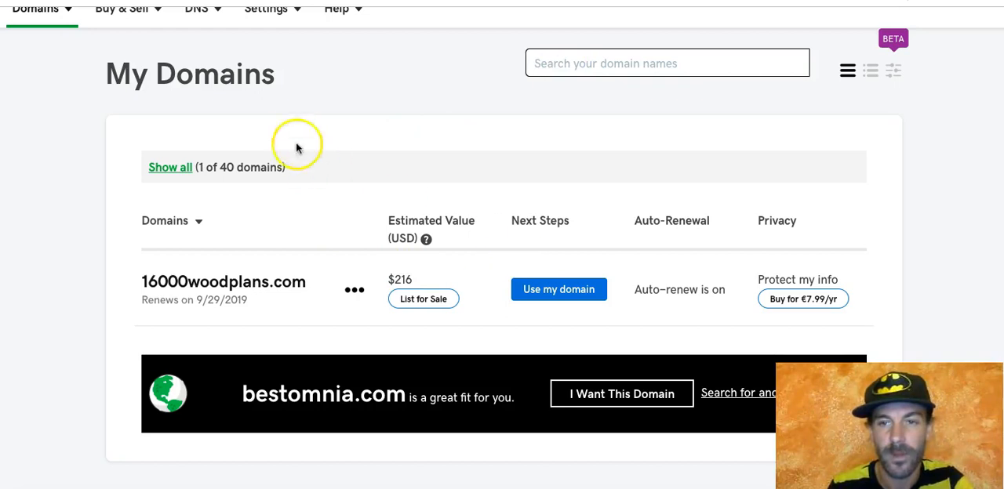
# Step: Reload the GoDaddy home page and open My Products in the account
pyautogui.click(314, 115)
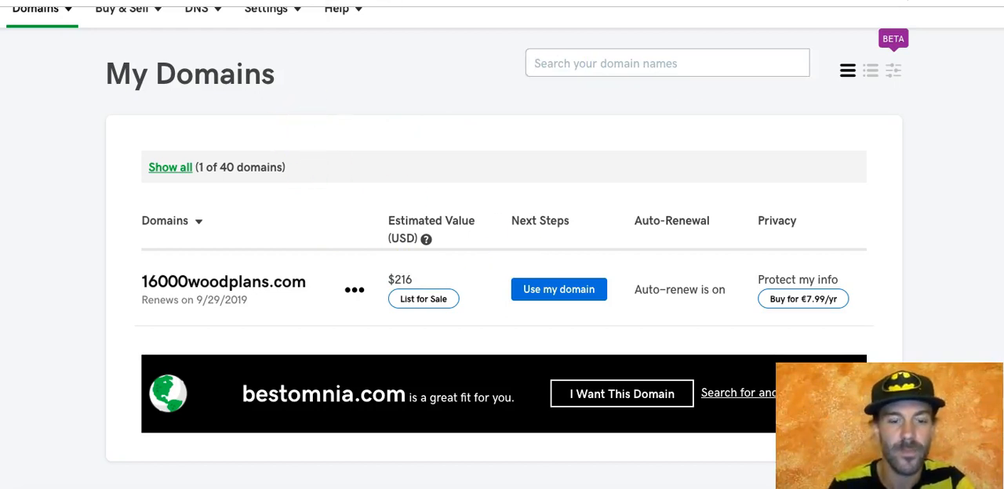
pyautogui.write('go')
pyautogui.press('Return')
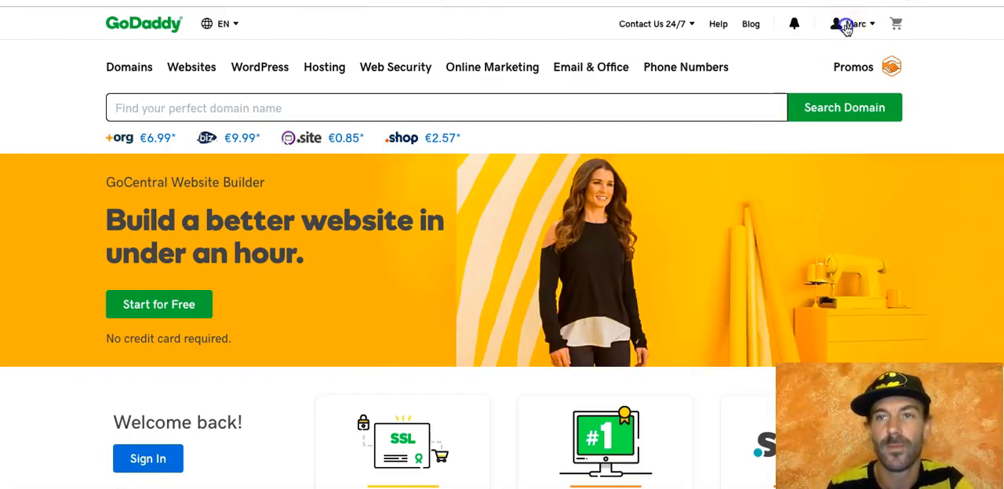
pyautogui.click(846, 27)
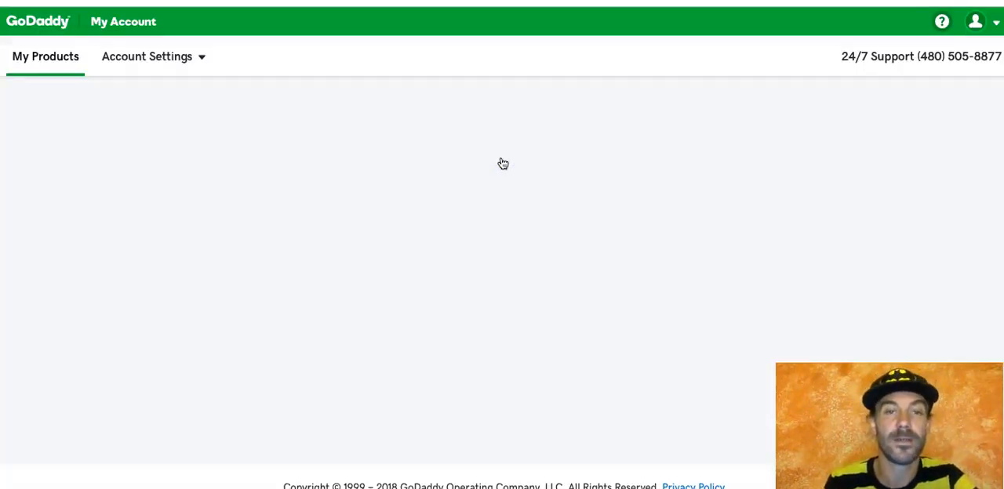
pyautogui.click(482, 156)
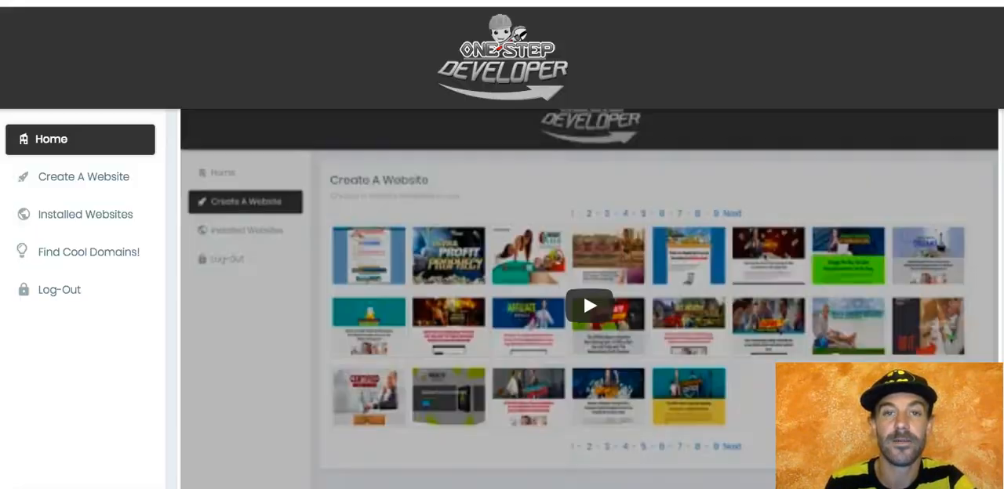
# Step: Expand the account's Domains list twice and look through the listed domains for 16000woodplans.com
pyautogui.scroll(-2, 448, 253)
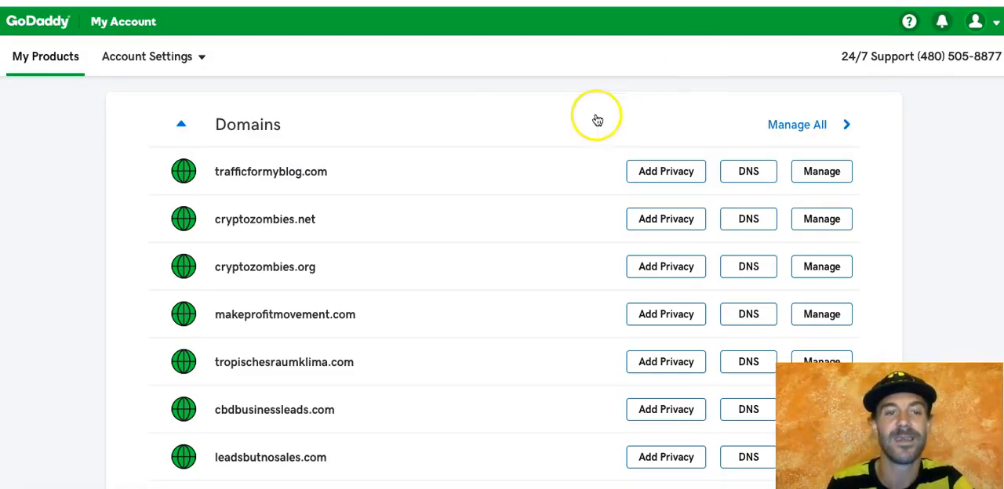
pyautogui.scroll(-3, 448, 273)
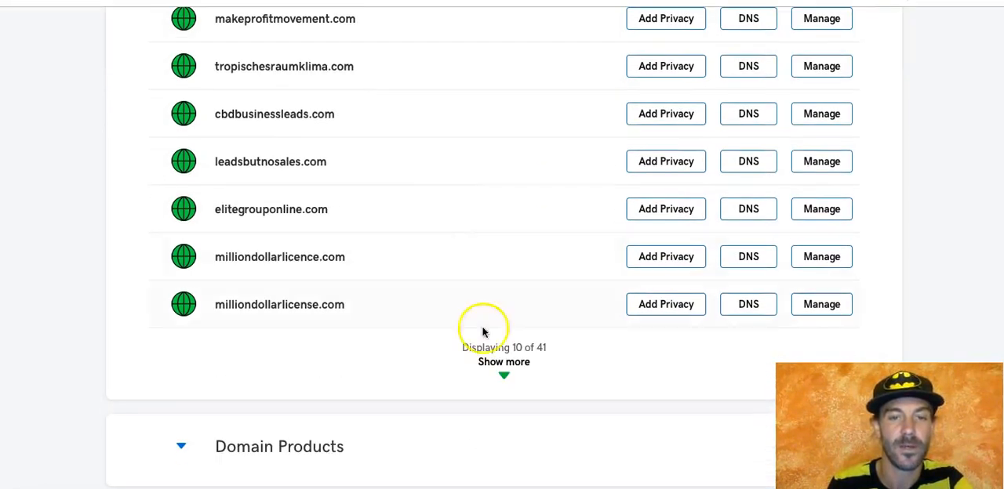
pyautogui.click(503, 375)
pyautogui.scroll(-6, 504, 379)
pyautogui.click(508, 324)
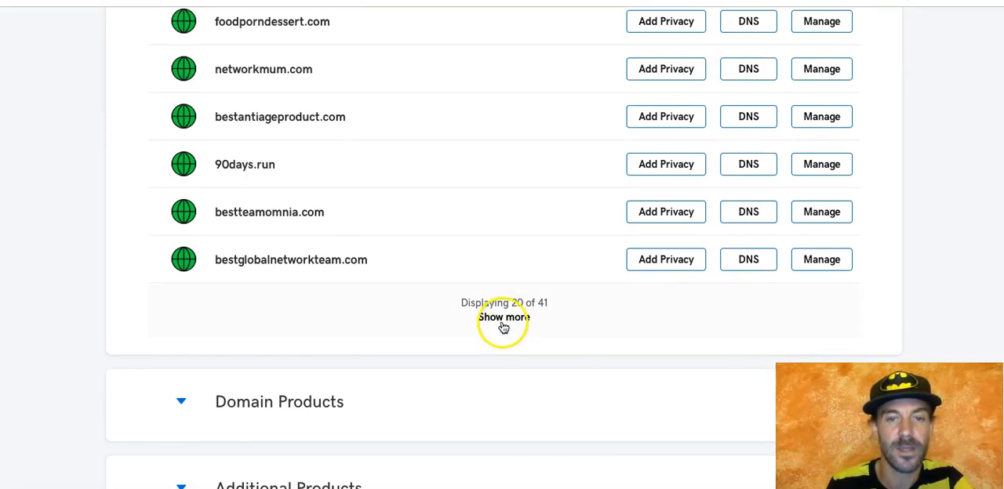
pyautogui.scroll(-8, 503, 328)
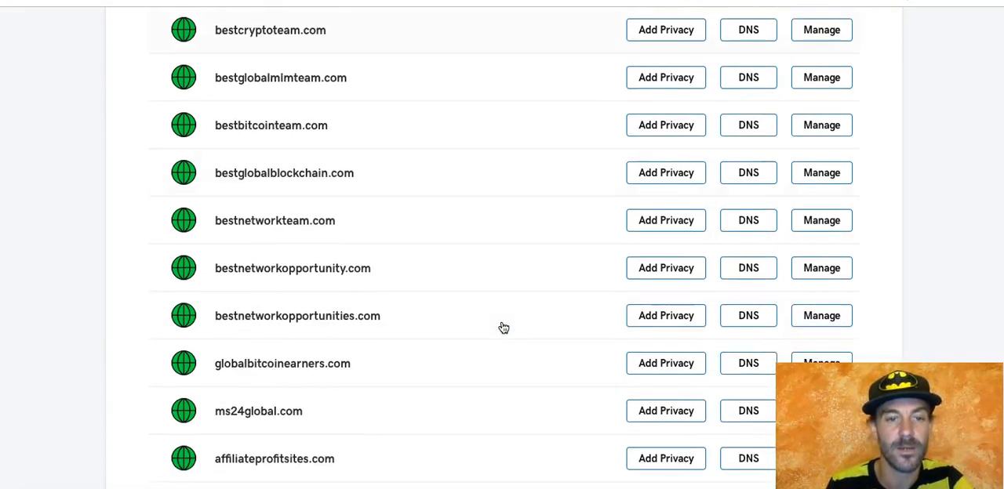
pyautogui.scroll(2, 504, 328)
pyautogui.scroll(17, 504, 328)
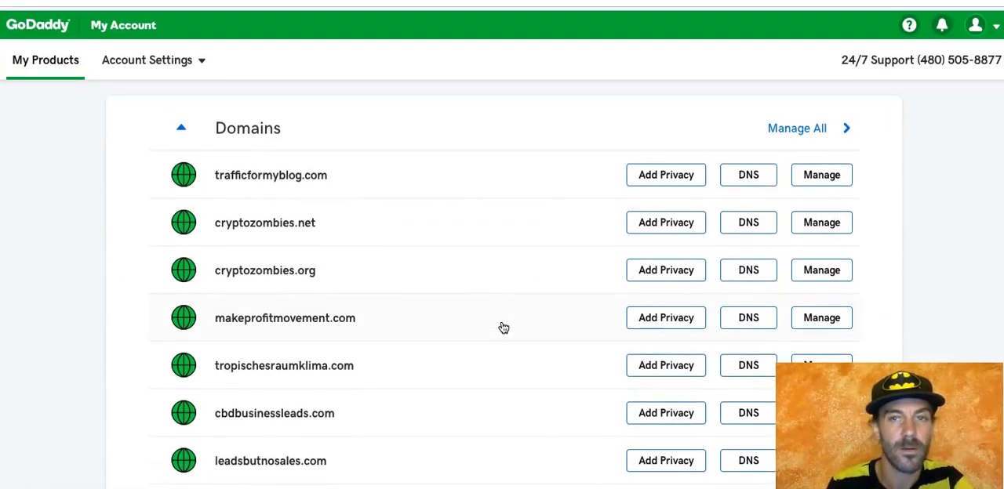
# Step: Load more entries of the Domains list and open the DNS settings of 16000woodplans.com
pyautogui.scroll(-1, 504, 328)
pyautogui.scroll(-6, 503, 328)
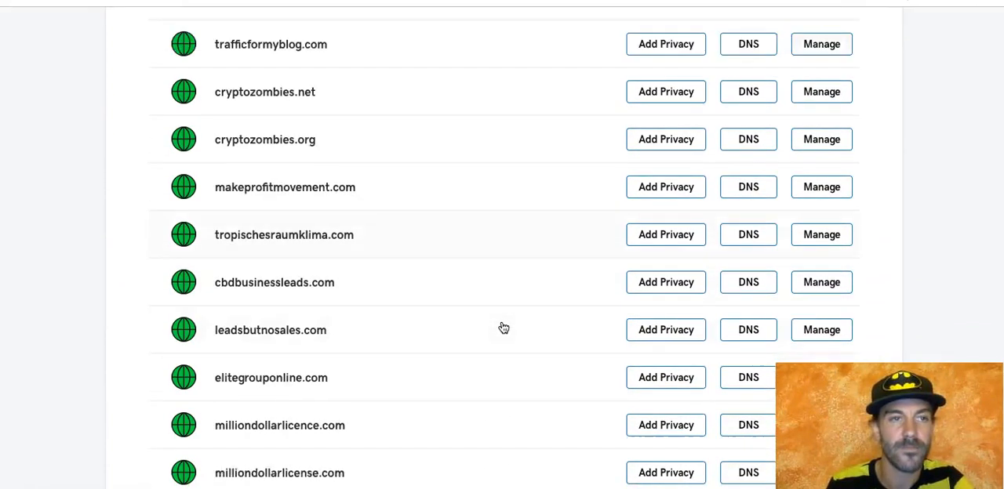
pyautogui.scroll(-6, 504, 328)
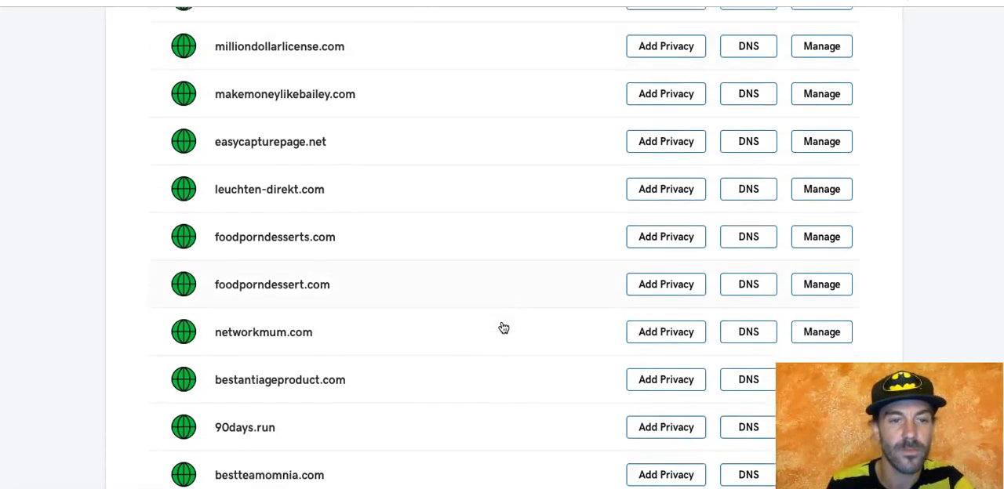
pyautogui.scroll(-3, 503, 328)
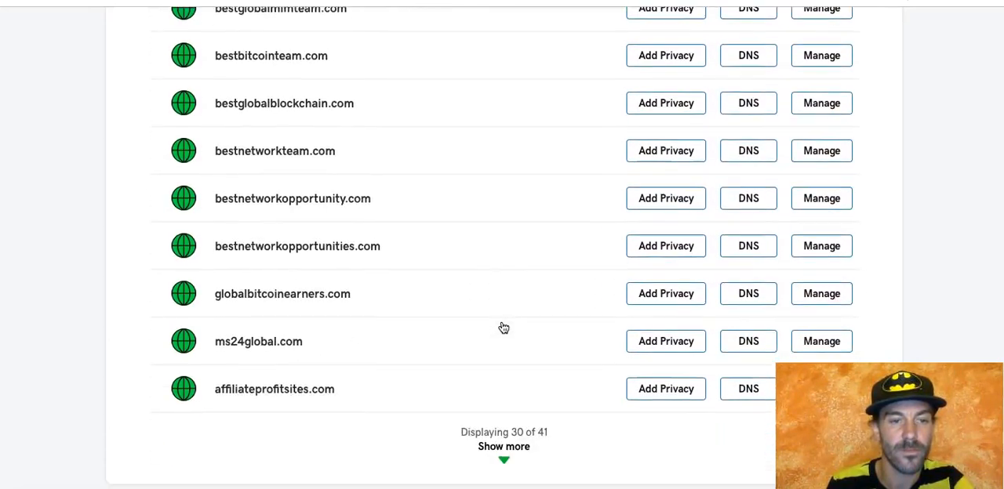
pyautogui.click(502, 407)
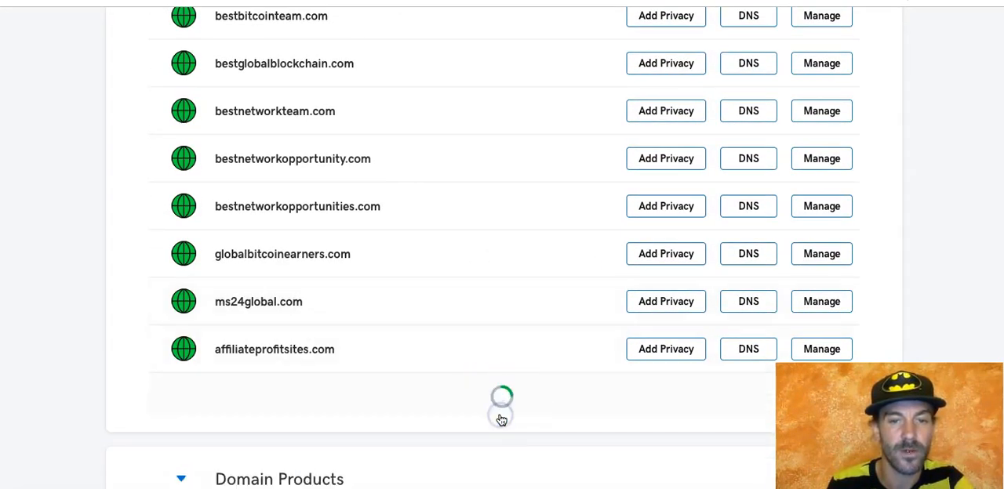
pyautogui.scroll(-2, 497, 417)
pyautogui.click(263, 302)
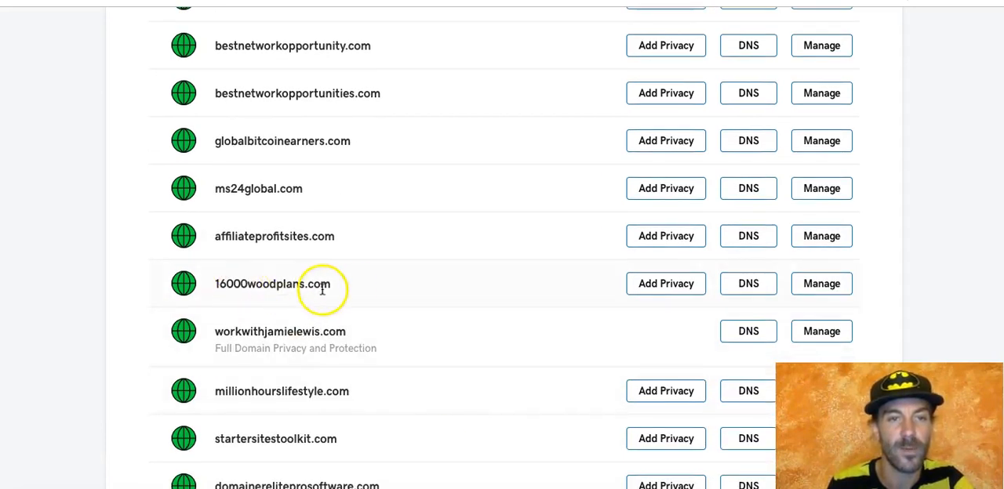
pyautogui.click(746, 285)
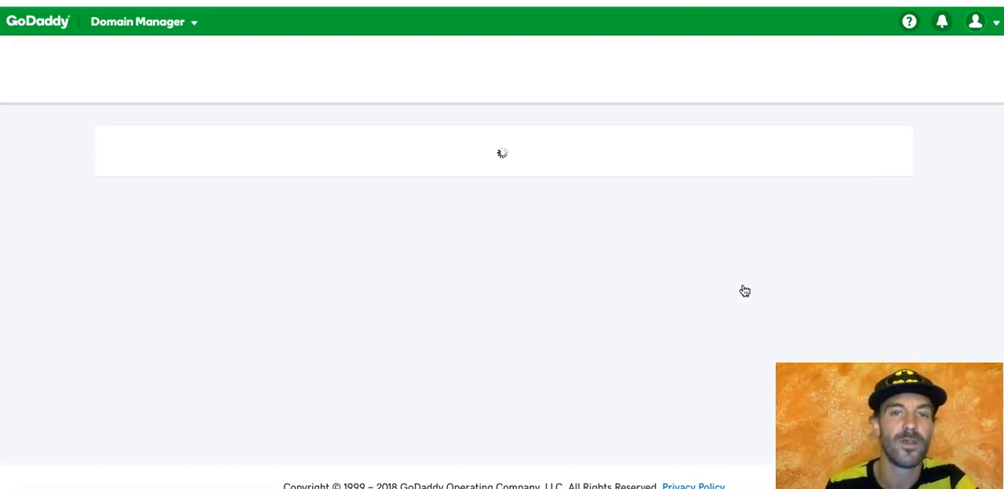
# Step: Start changing the nameservers of the domain and set the nameserver type to Custom
pyautogui.scroll(-4, 333, 290)
pyautogui.scroll(-3, 334, 294)
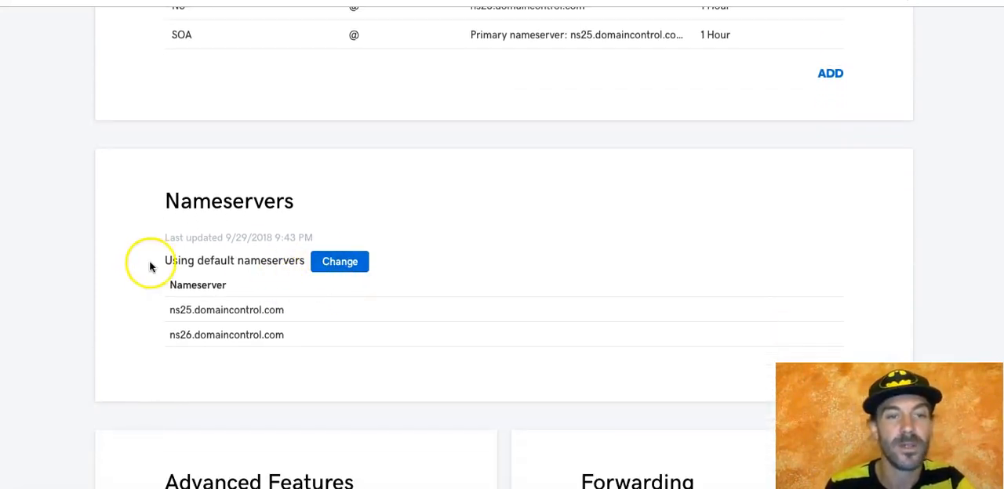
pyautogui.click(337, 263)
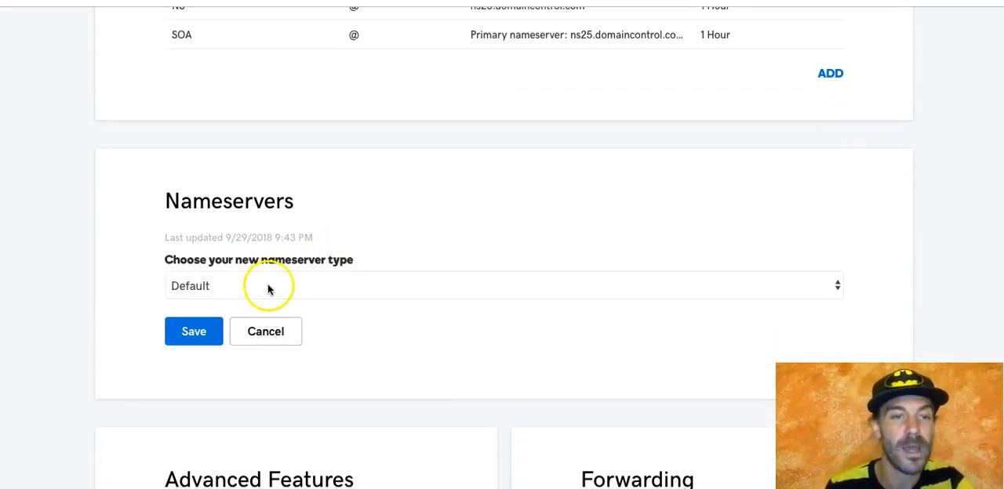
pyautogui.click(268, 286)
pyautogui.click(257, 300)
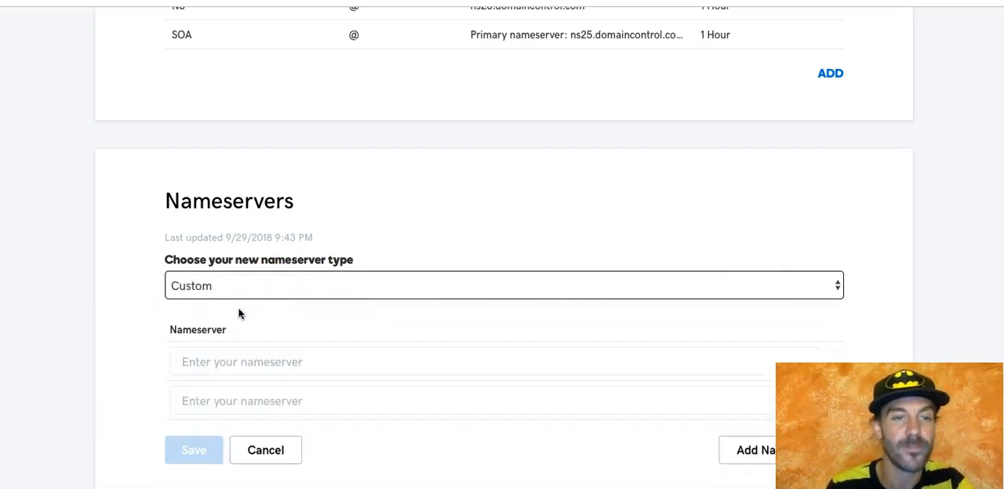
pyautogui.click(212, 361)
pyautogui.write('http://NS1.BESTBEATSONLINE.COM')
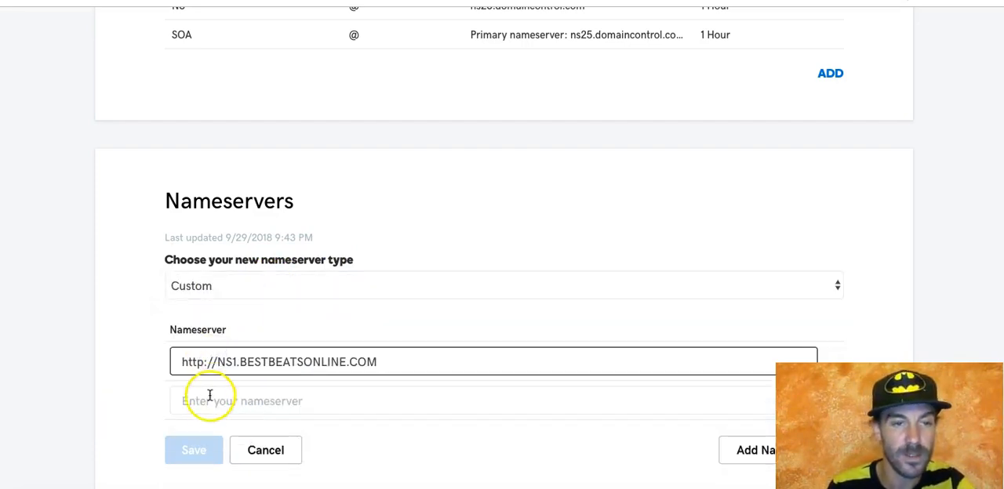
pyautogui.click(207, 399)
pyautogui.click(225, 401)
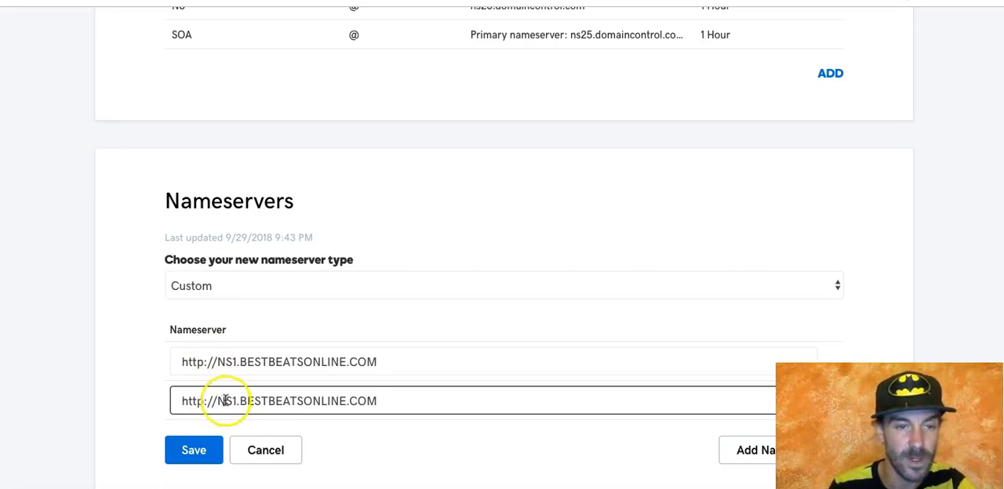
pyautogui.press('BackSpace')
pyautogui.write('2')
pyautogui.click(139, 392)
pyautogui.click(179, 446)
pyautogui.click(168, 431)
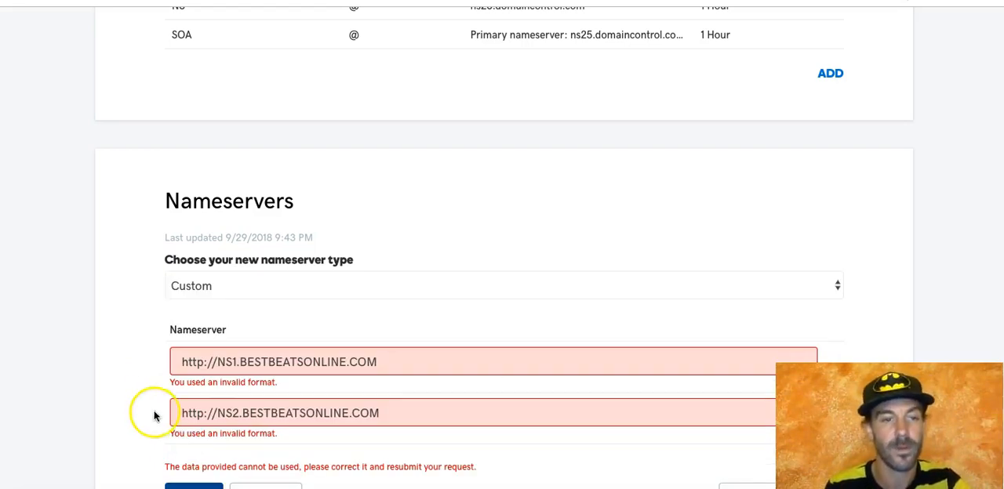
pyautogui.scroll(-2, 149, 405)
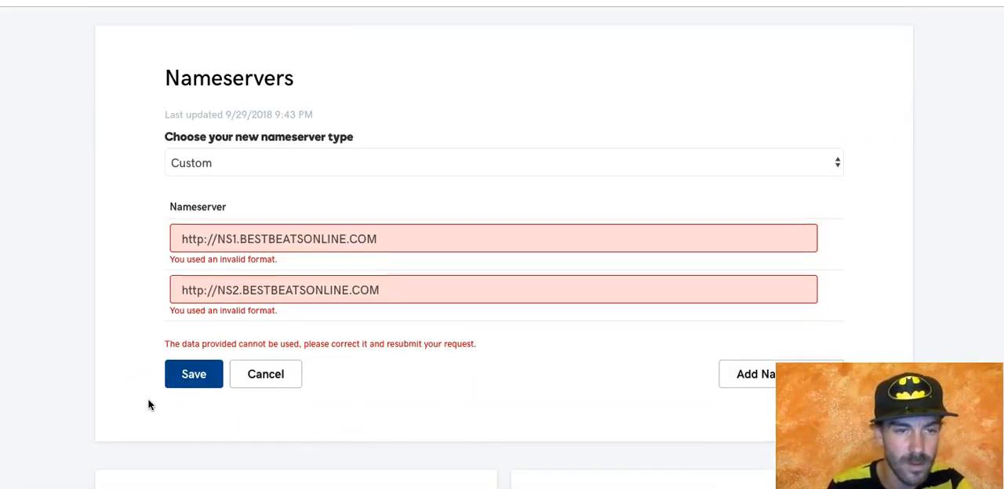
pyautogui.click(390, 239)
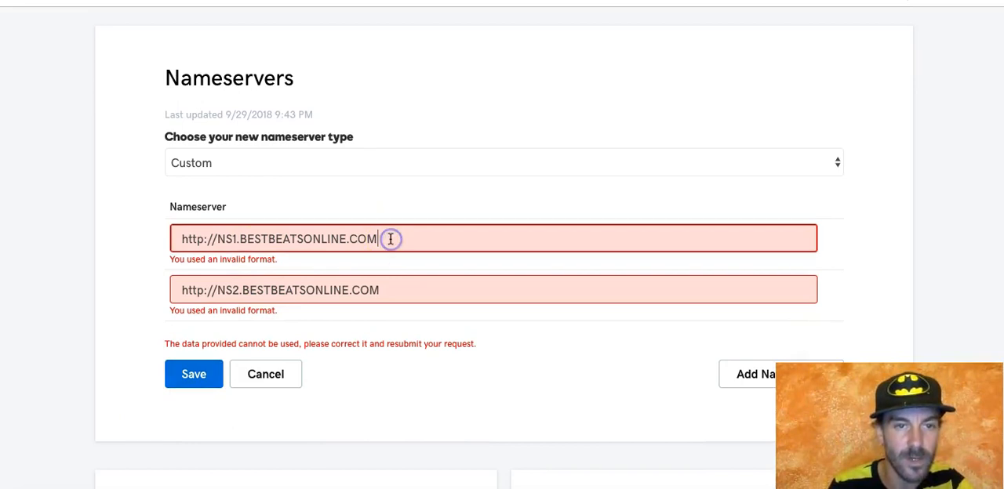
pyautogui.write('ht')
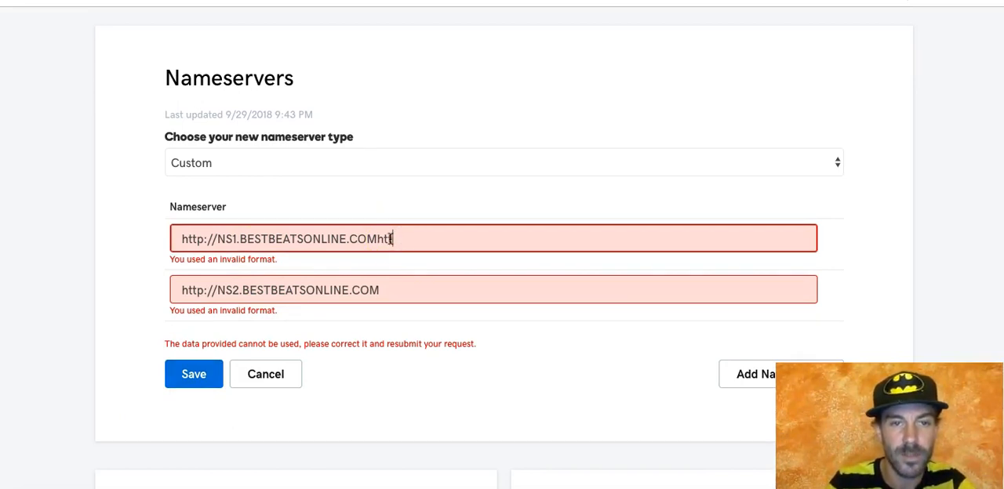
pyautogui.write('tp://')
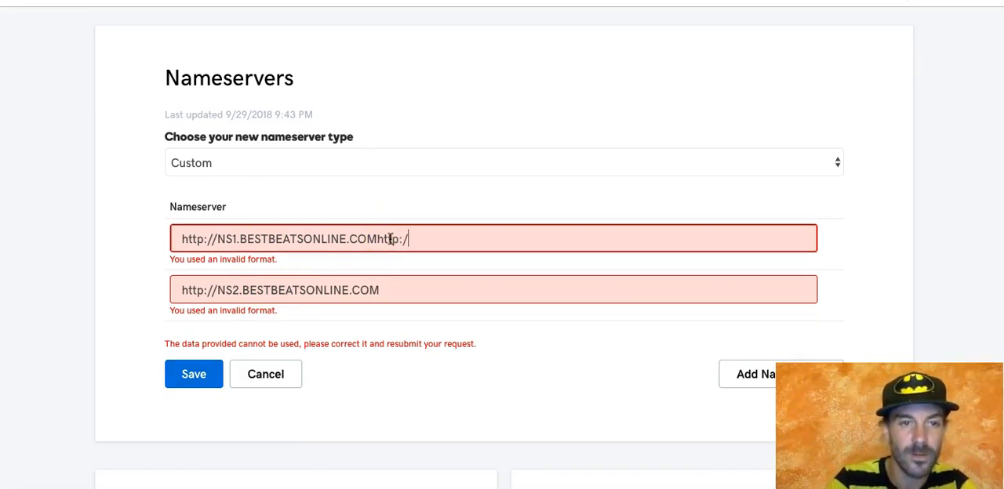
pyautogui.write('ns')
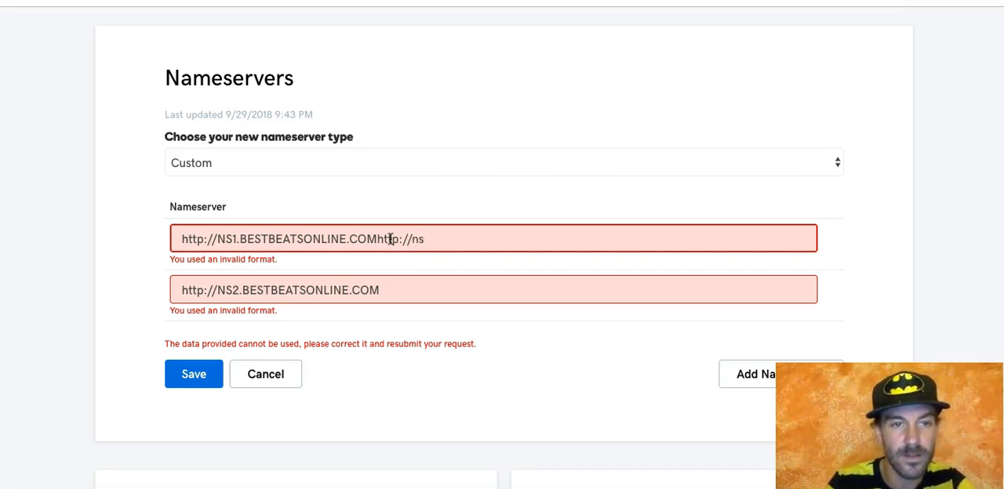
pyautogui.write('1.be')
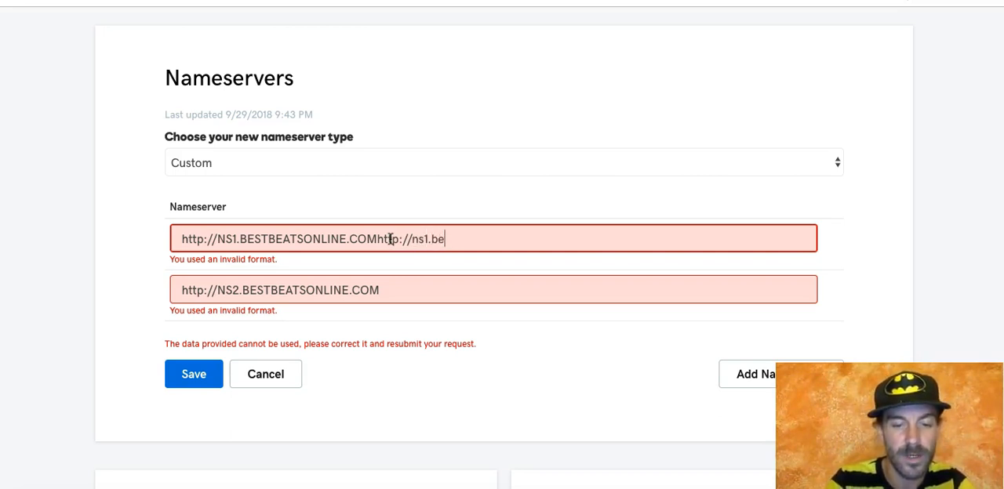
pyautogui.write('stbeatsonline.com')
pyautogui.press('Left')
pyautogui.press('Left')
pyautogui.press('Left')
pyautogui.press('Left')
pyautogui.press('Left')
pyautogui.press('Left')
pyautogui.press('Left')
pyautogui.press('Left')
pyautogui.press('Left')
pyautogui.press('Left')
pyautogui.press('Left')
pyautogui.press('Left')
pyautogui.press('Left')
pyautogui.press('Left')
pyautogui.press('Left')
pyautogui.press('Left')
pyautogui.press('Left')
pyautogui.press('Left')
pyautogui.press('Left')
pyautogui.press('Left')
pyautogui.press('Left')
pyautogui.press('Left')
pyautogui.press('Left')
pyautogui.press('Left')
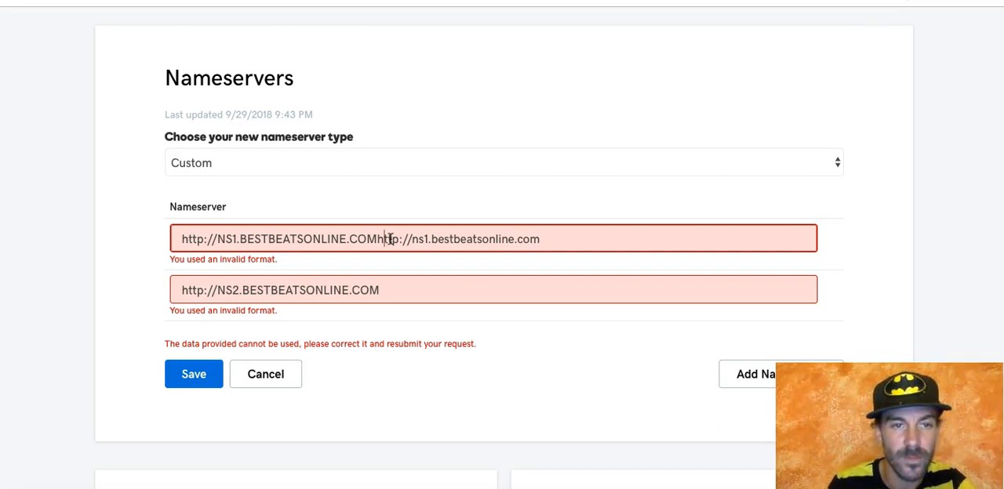
pyautogui.press('Left')
pyautogui.press('Left')
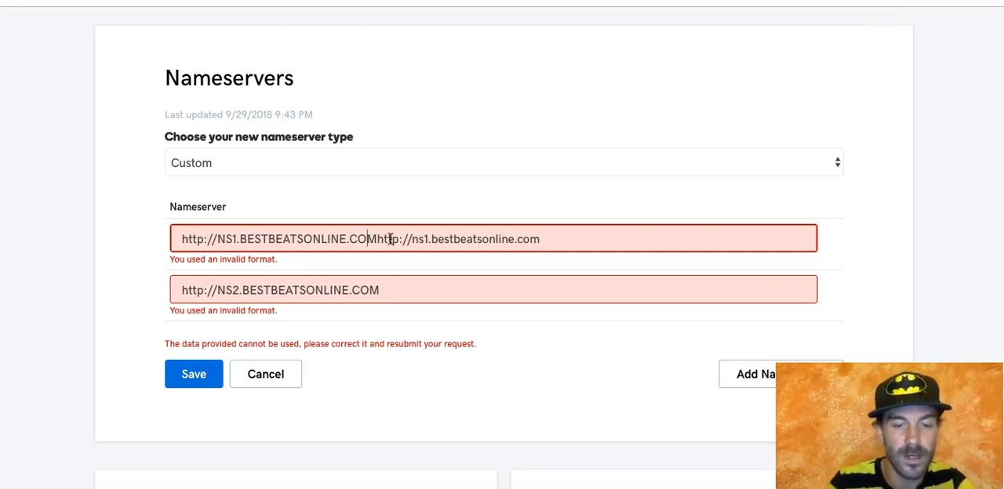
pyautogui.press('End')
pyautogui.press('BackSpace')
pyautogui.press('BackSpace')
pyautogui.press('BackSpace')
pyautogui.press('BackSpace')
pyautogui.press('BackSpace')
pyautogui.press('BackSpace')
pyautogui.press('BackSpace')
pyautogui.press('BackSpace')
pyautogui.press('BackSpace')
pyautogui.press('BackSpace')
pyautogui.press('BackSpace')
pyautogui.press('BackSpace')
pyautogui.press('BackSpace')
pyautogui.press('BackSpace')
pyautogui.press('BackSpace')
pyautogui.press('BackSpace')
pyautogui.press('BackSpace')
pyautogui.press('BackSpace')
pyautogui.press('BackSpace')
pyautogui.press('BackSpace')
pyautogui.press('Left')
pyautogui.press('Left')
pyautogui.press('Left')
pyautogui.press('Left')
pyautogui.press('Left')
pyautogui.press('Left')
pyautogui.press('Left')
pyautogui.press('Left')
pyautogui.press('Left')
pyautogui.press('Left')
pyautogui.press('Left')
pyautogui.press('Left')
pyautogui.press('Left')
pyautogui.press('Left')
pyautogui.press('Left')
pyautogui.press('Left')
pyautogui.press('Left')
pyautogui.press('Left')
pyautogui.press('Left')
pyautogui.press('Left')
pyautogui.press('Left')
pyautogui.press('Left')
pyautogui.press('Left')
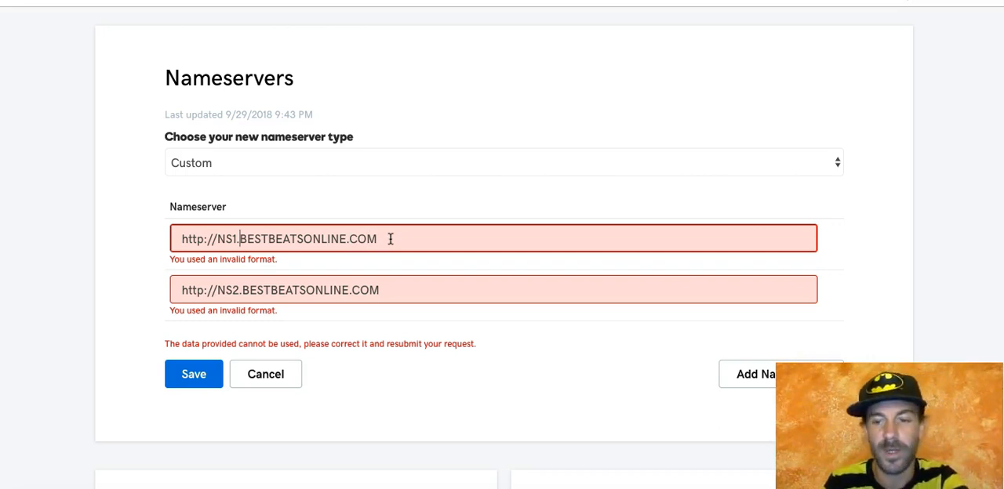
pyautogui.press('BackSpace')
pyautogui.press('BackSpace')
pyautogui.press('BackSpace')
pyautogui.press('BackSpace')
pyautogui.press('BackSpace')
pyautogui.press('BackSpace')
pyautogui.press('BackSpace')
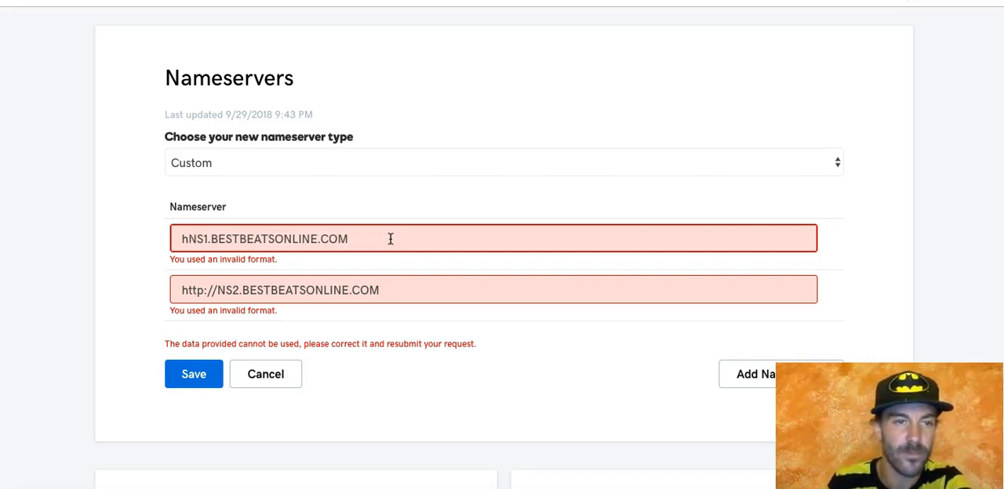
pyautogui.press('Tab')
pyautogui.press('Left')
pyautogui.press('Right')
pyautogui.press('Right')
pyautogui.press('Right')
pyautogui.press('Right')
pyautogui.press('Right')
pyautogui.press('BackSpace')
pyautogui.press('BackSpace')
pyautogui.press('BackSpace')
pyautogui.press('BackSpace')
pyautogui.press('BackSpace')
pyautogui.press('BackSpace')
pyautogui.press('BackSpace')
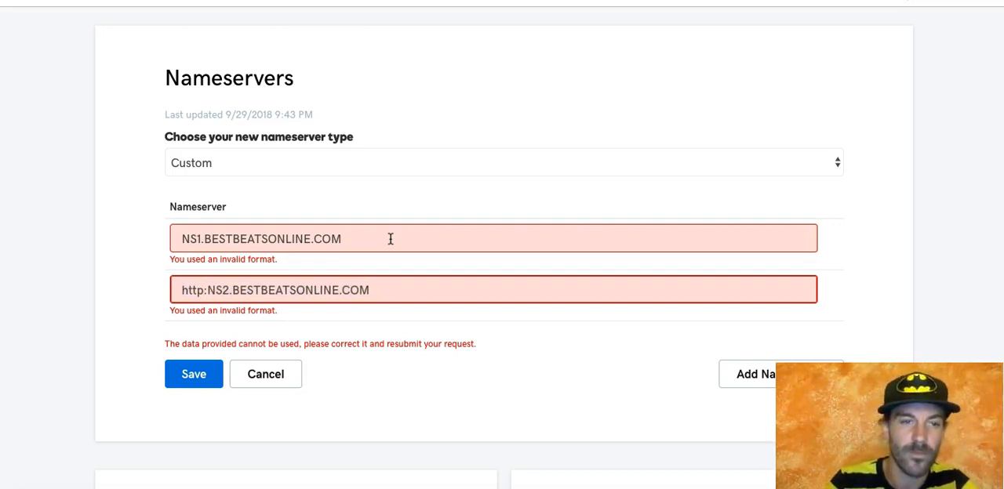
pyautogui.click(215, 374)
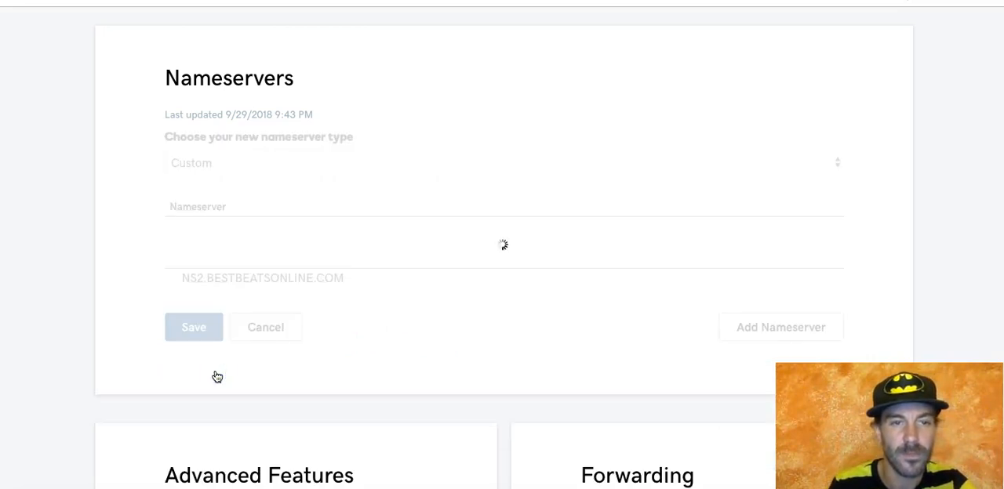
# Step: Switch to One Step Developer, open Create A Website and go to page 5 of the website templates
pyautogui.scroll(-5, 218, 377)
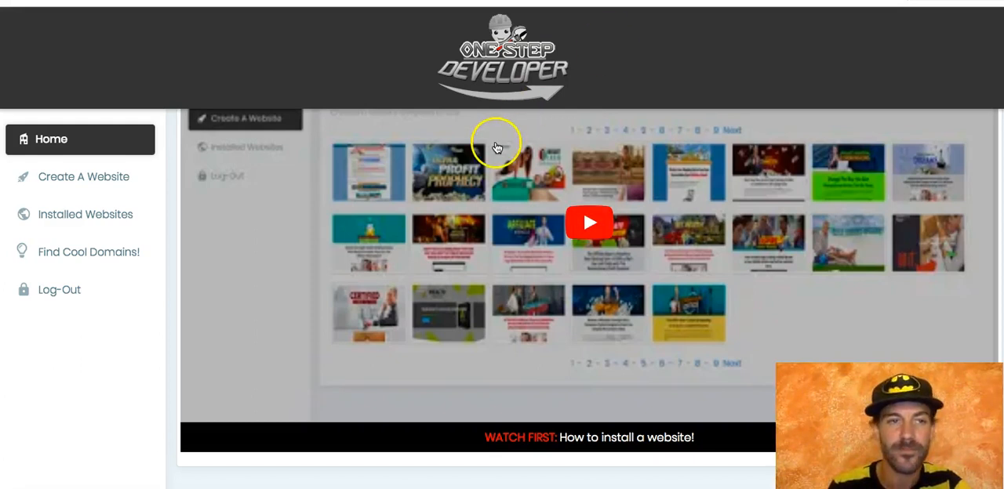
pyautogui.click(110, 177)
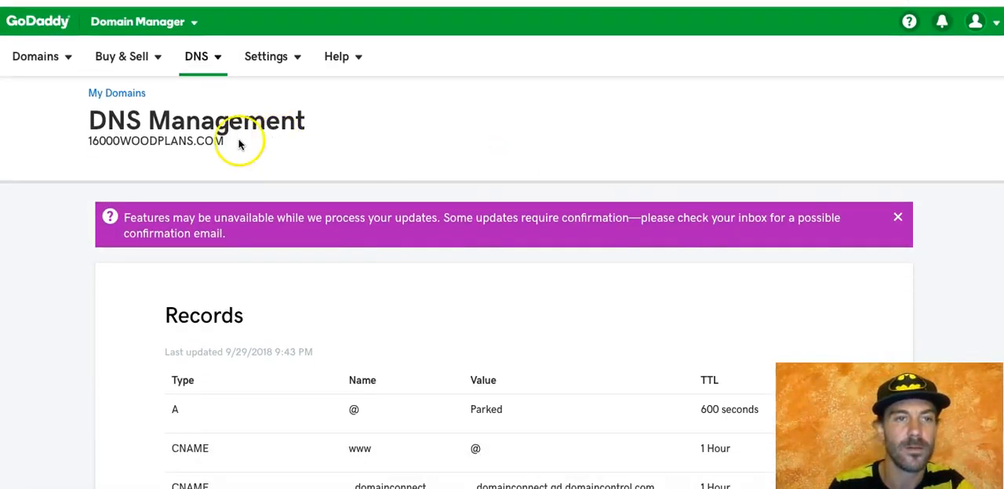
pyautogui.moveTo(226, 143); pyautogui.dragTo(87, 146)
pyautogui.hotkey('ctrl', 'c')
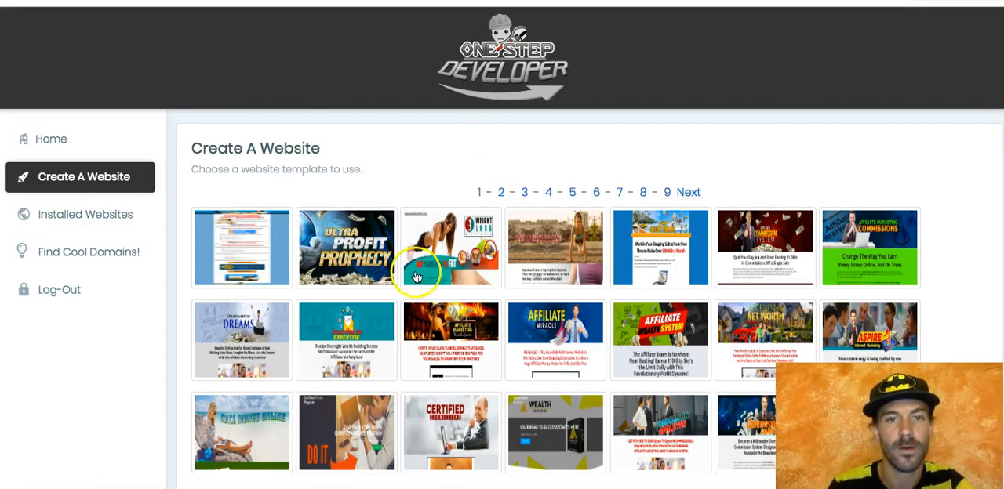
pyautogui.scroll(-1, 417, 278)
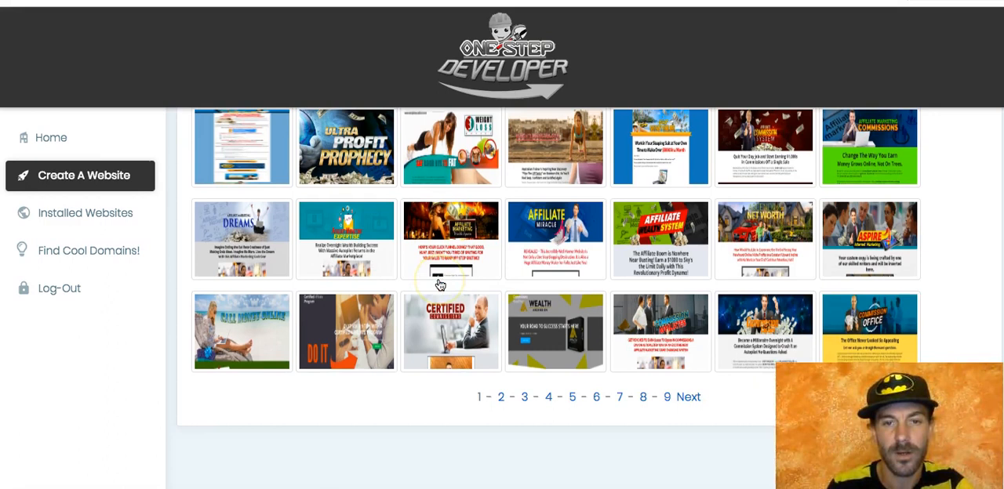
pyautogui.click(574, 401)
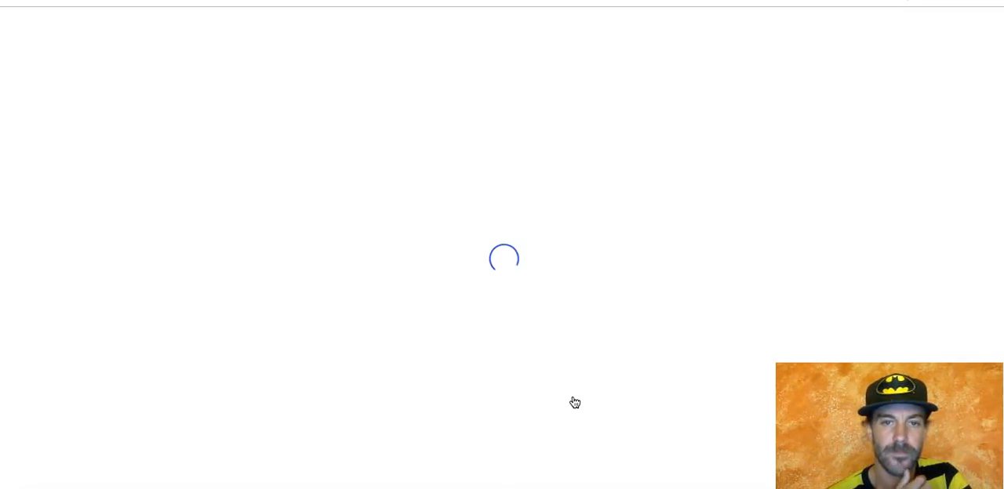
pyautogui.scroll(-1, 573, 402)
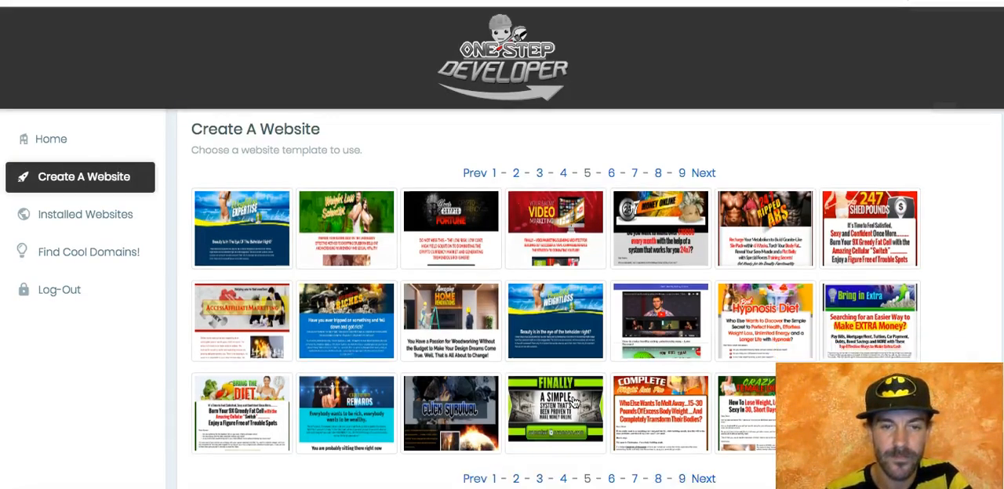
# Step: Choose the Amazing Home Renovations template and submit 16000woodplans.com as the domain to install it on
pyautogui.click(459, 294)
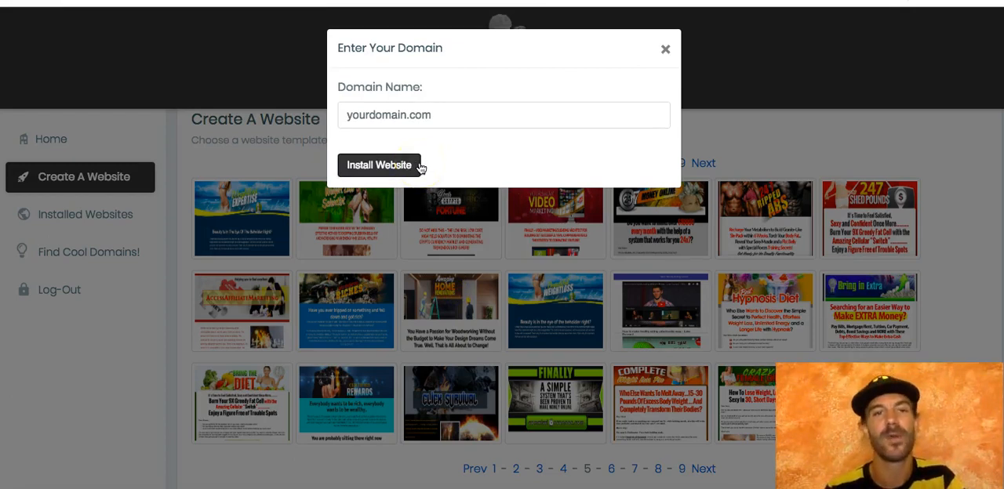
pyautogui.click(414, 116)
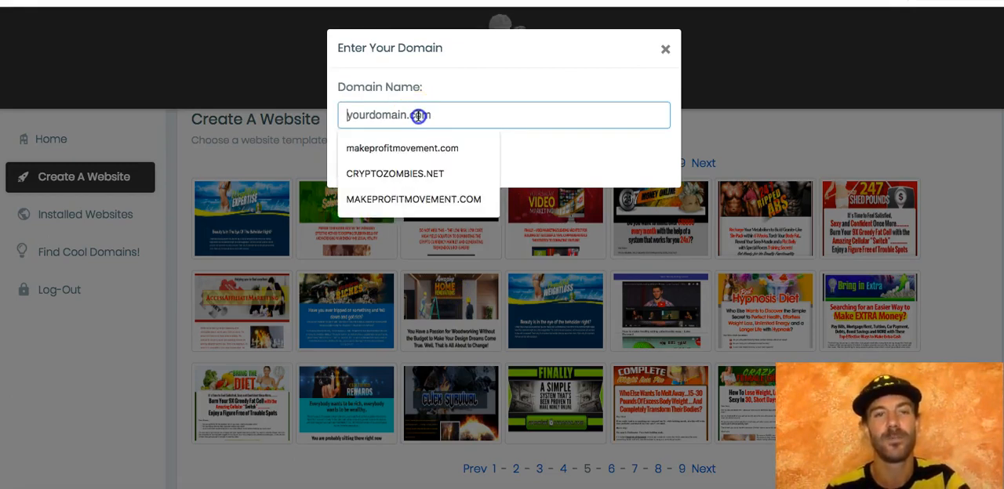
pyautogui.hotkey('ctrl', 'v')
pyautogui.click(376, 166)
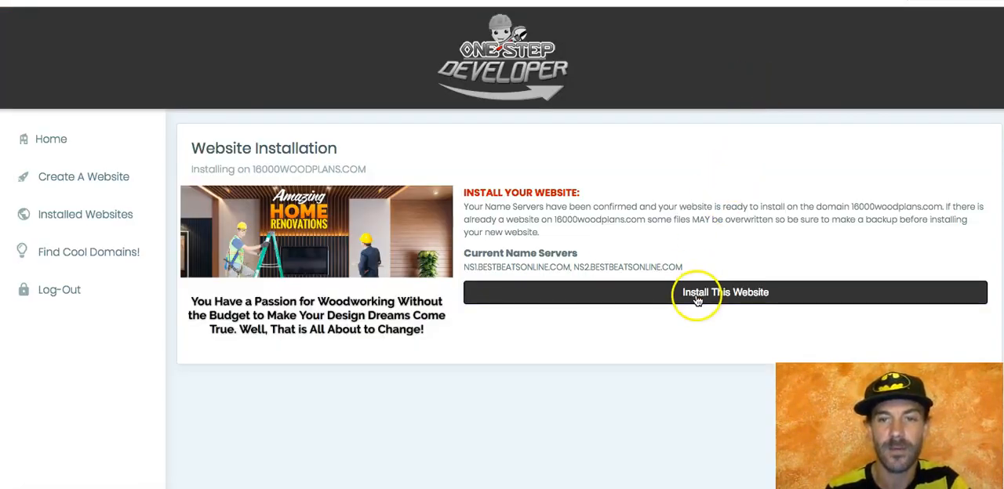
# Step: Try to install the Amazing Home Renovations website on 16000woodplans.com
pyautogui.click(696, 296)
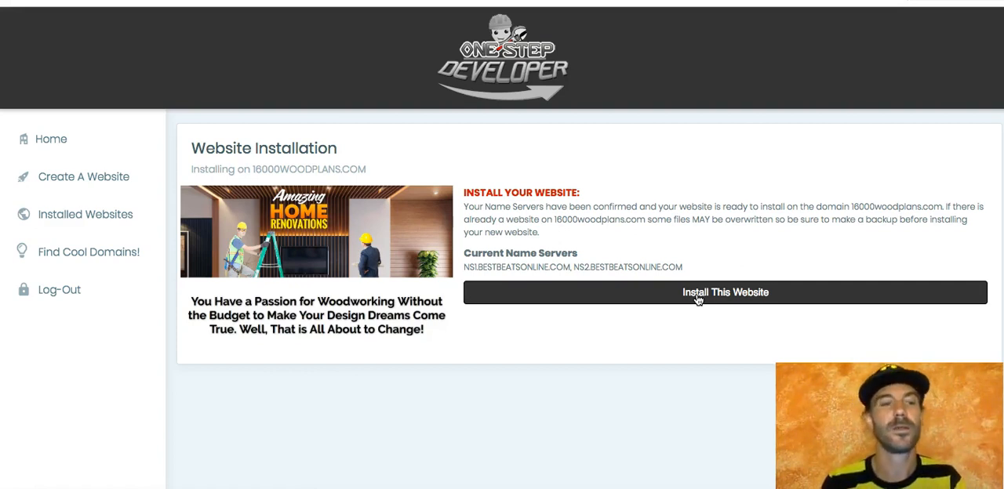
pyautogui.click(697, 296)
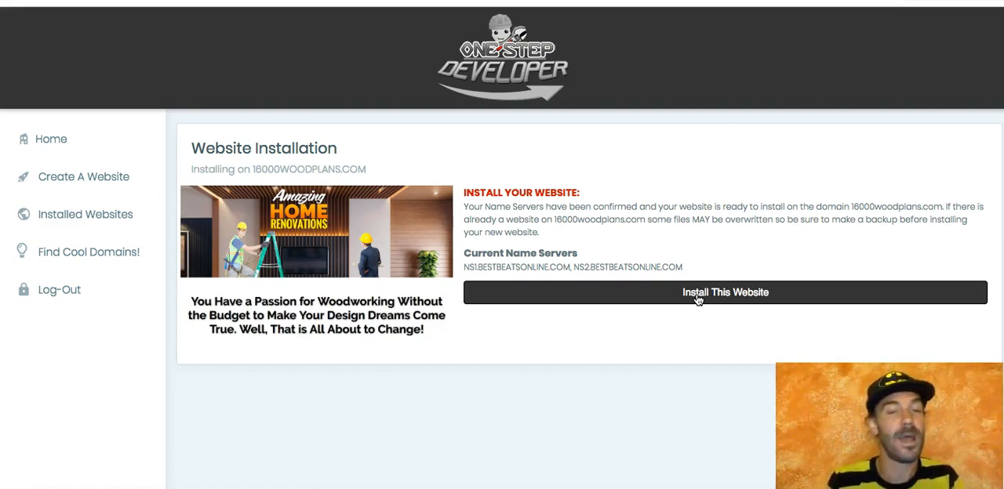
pyautogui.click(696, 299)
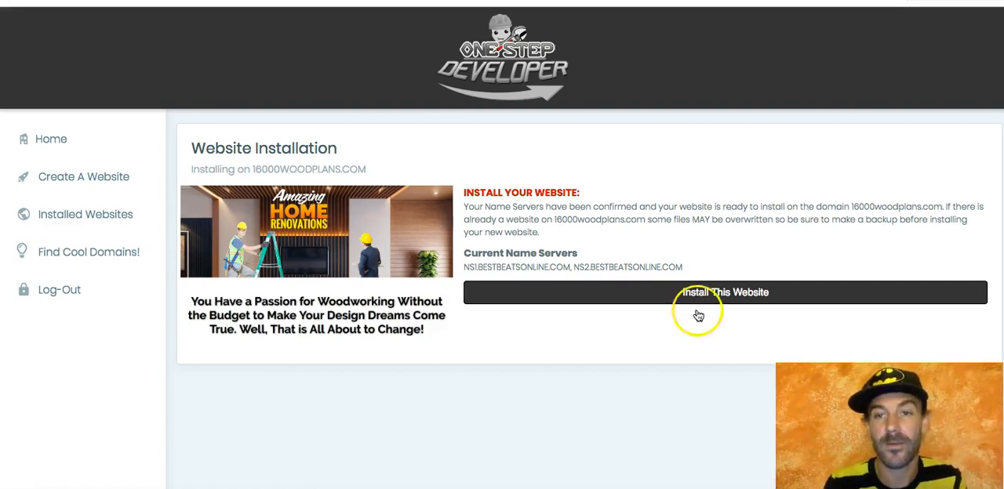
pyautogui.click(697, 298)
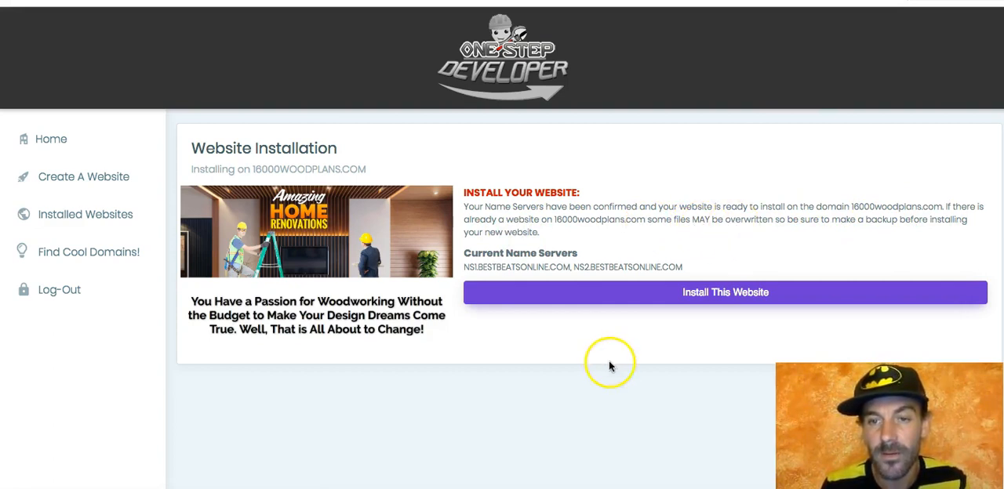
pyautogui.click(664, 295)
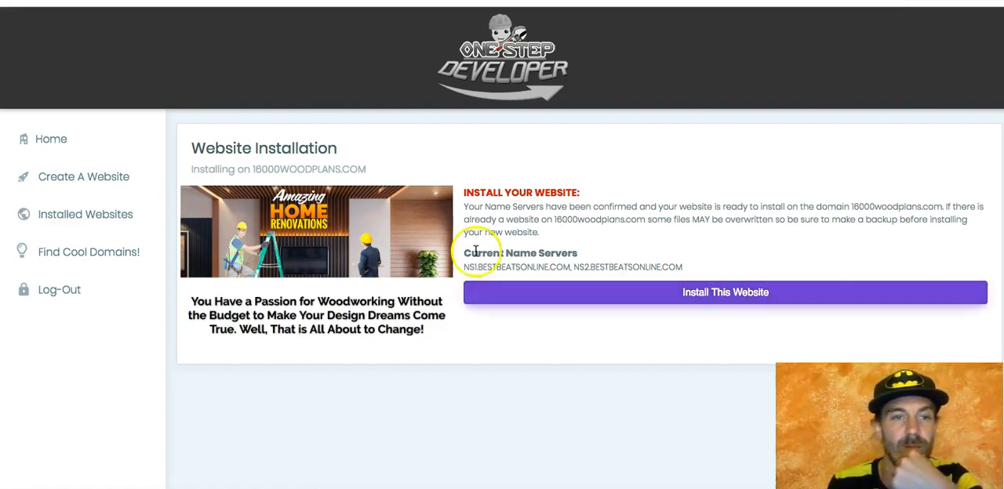
pyautogui.click(549, 298)
pyautogui.click(550, 298)
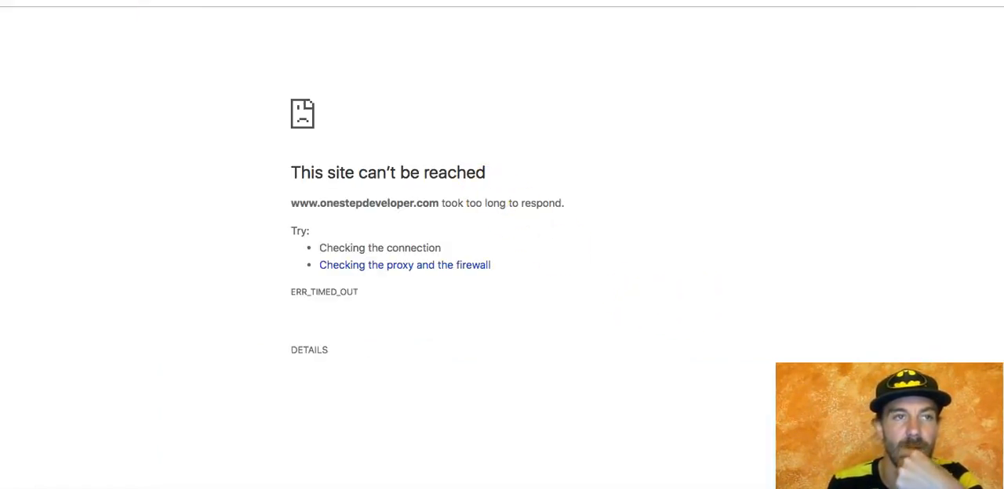
# Step: Go back from the timed-out page and try to reopen the One Step Developer site through its web address
pyautogui.press('super+[')
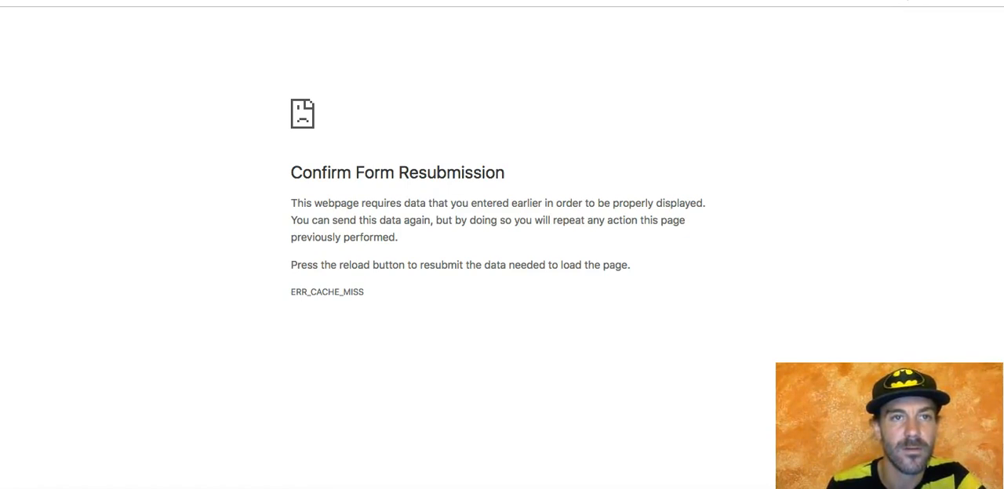
pyautogui.press('BackSpace')
pyautogui.press('Return')
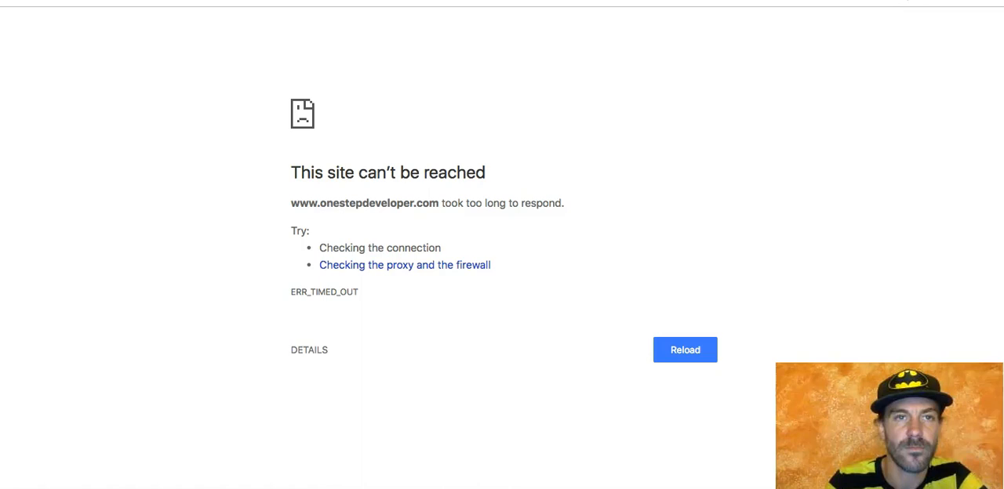
pyautogui.write('one')
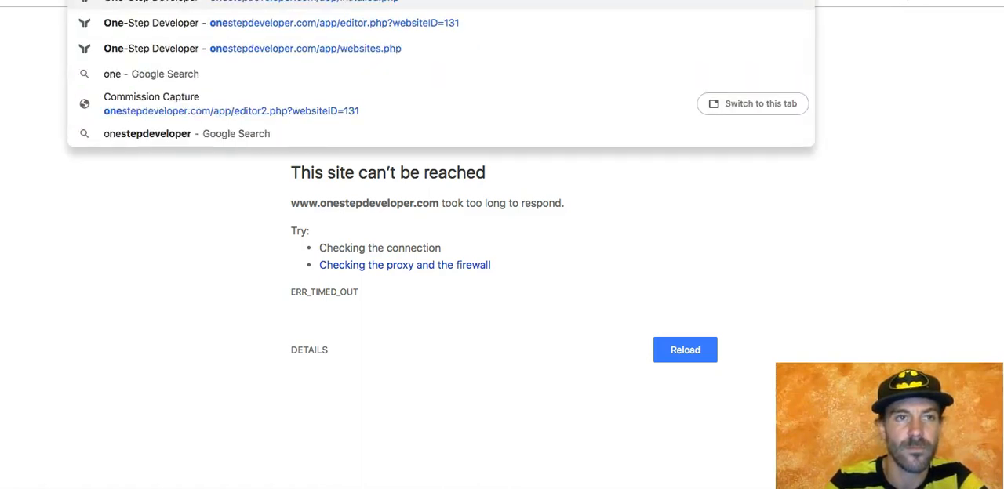
pyautogui.press('Return')
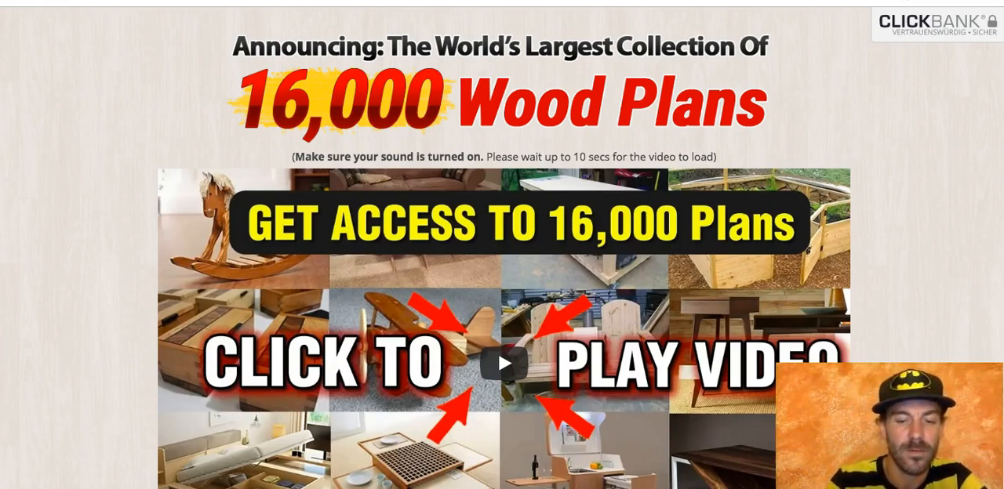
pyautogui.write('one')
pyautogui.press('Return')
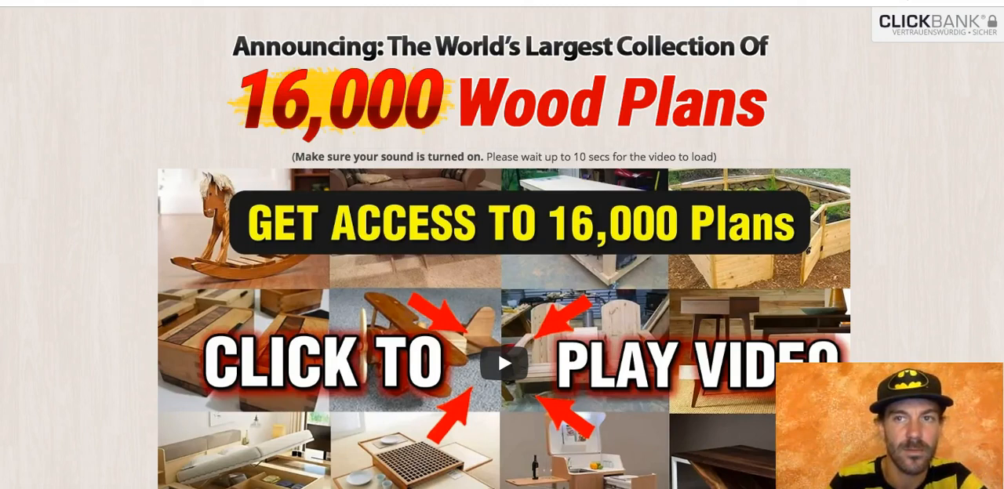